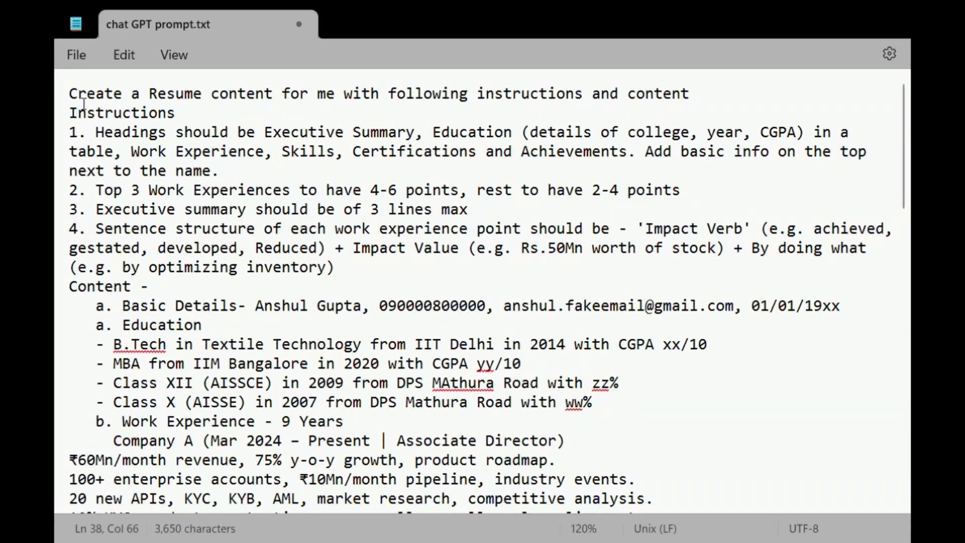
pyautogui.moveTo(69, 93); pyautogui.dragTo(684, 94)
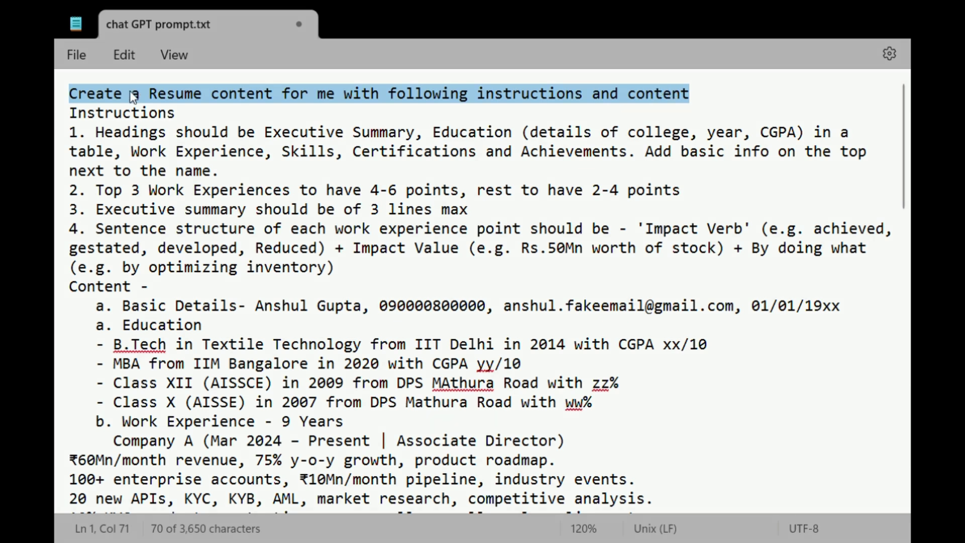
pyautogui.moveTo(77, 116); pyautogui.dragTo(163, 113)
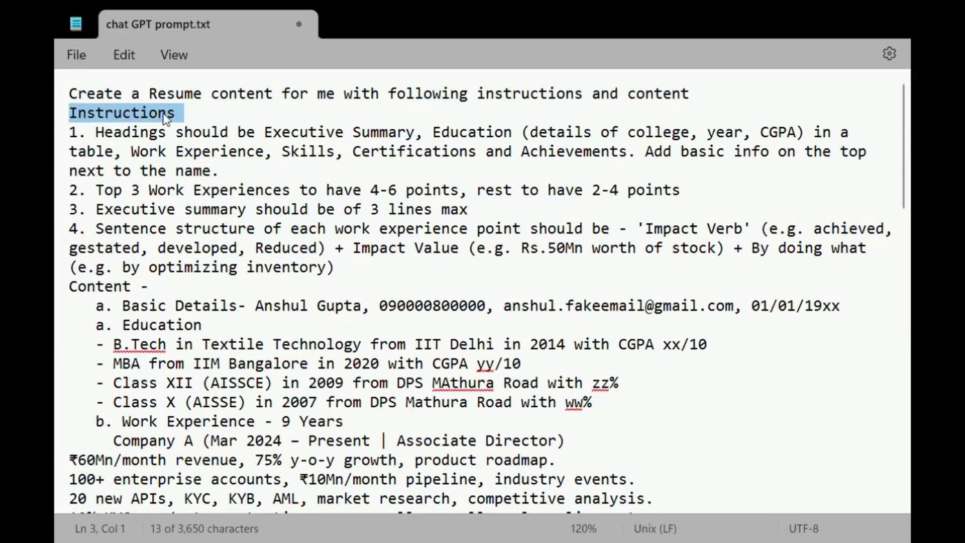
pyautogui.moveTo(89, 133); pyautogui.dragTo(694, 176)
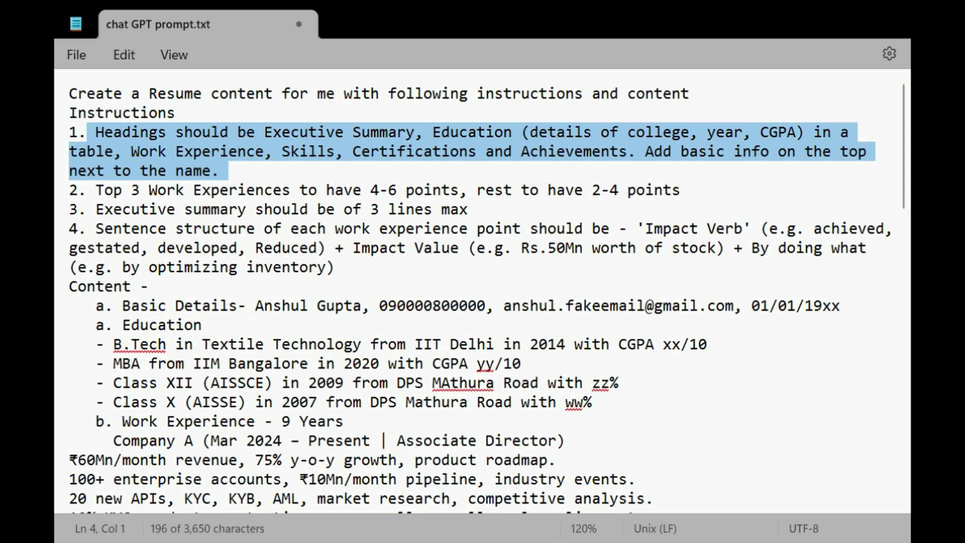
pyautogui.moveTo(100, 196); pyautogui.dragTo(671, 199)
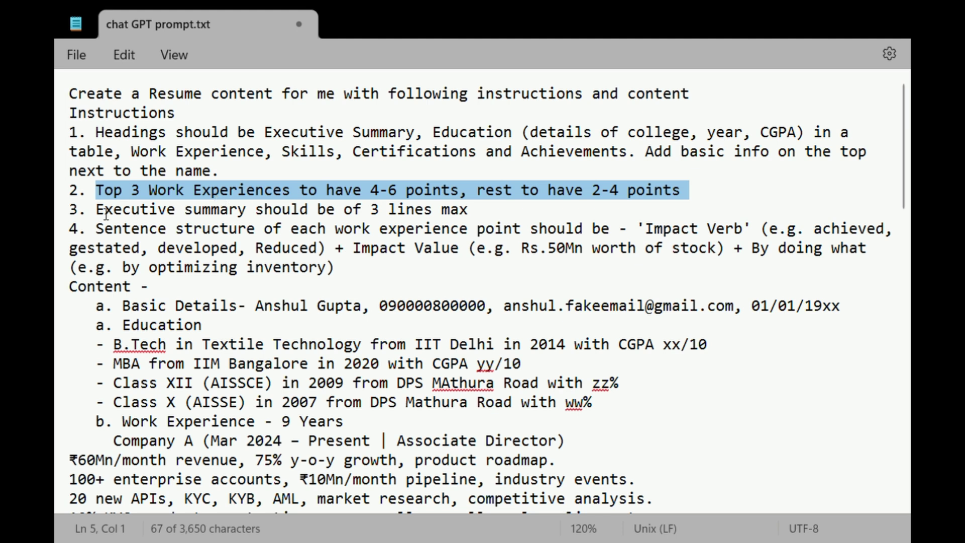
pyautogui.moveTo(97, 210); pyautogui.dragTo(467, 216)
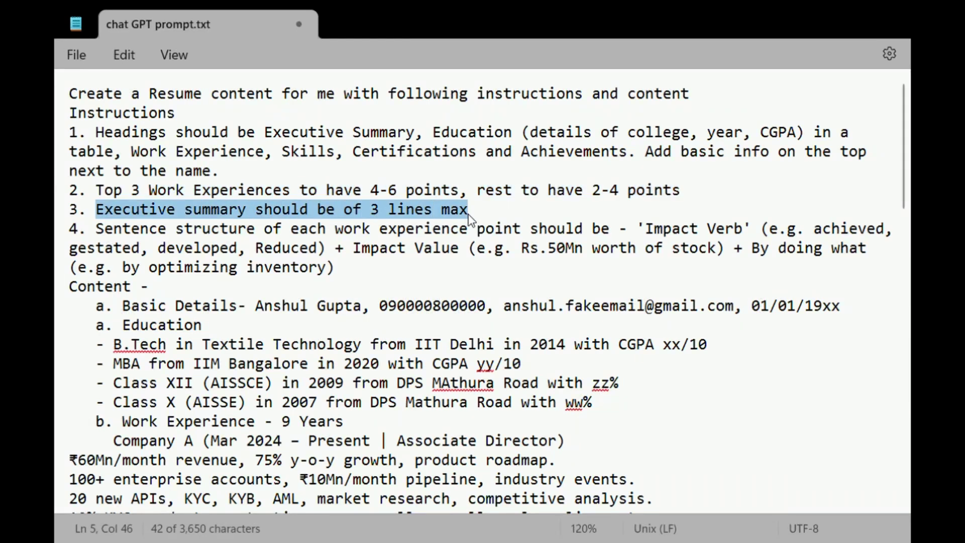
pyautogui.moveTo(96, 230); pyautogui.dragTo(767, 275)
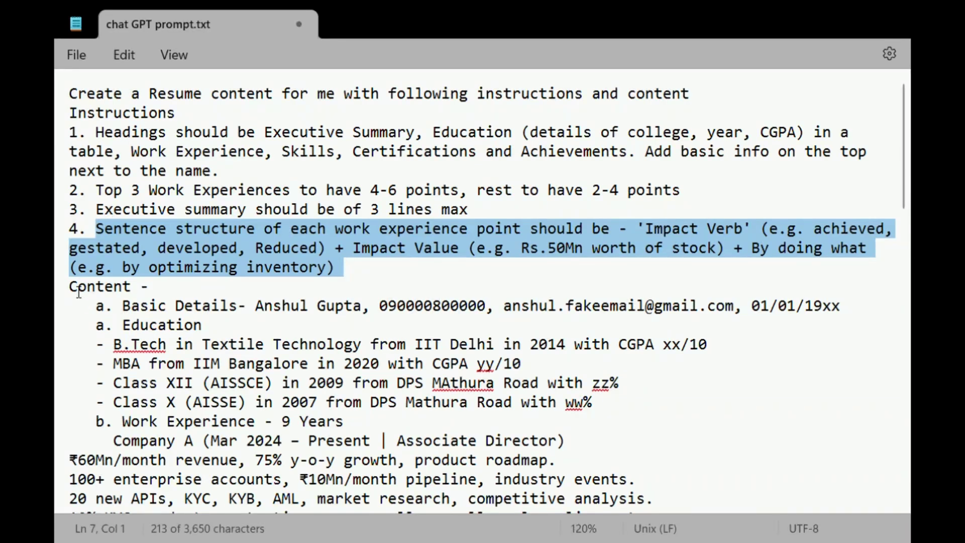
pyautogui.moveTo(78, 291); pyautogui.dragTo(186, 290)
pyautogui.scroll(-2, 191, 284)
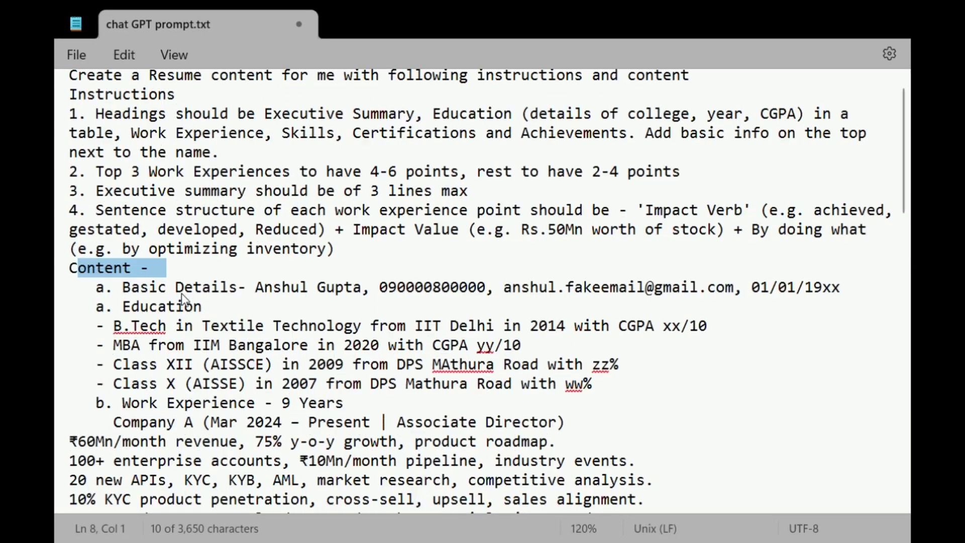
pyautogui.click(183, 293)
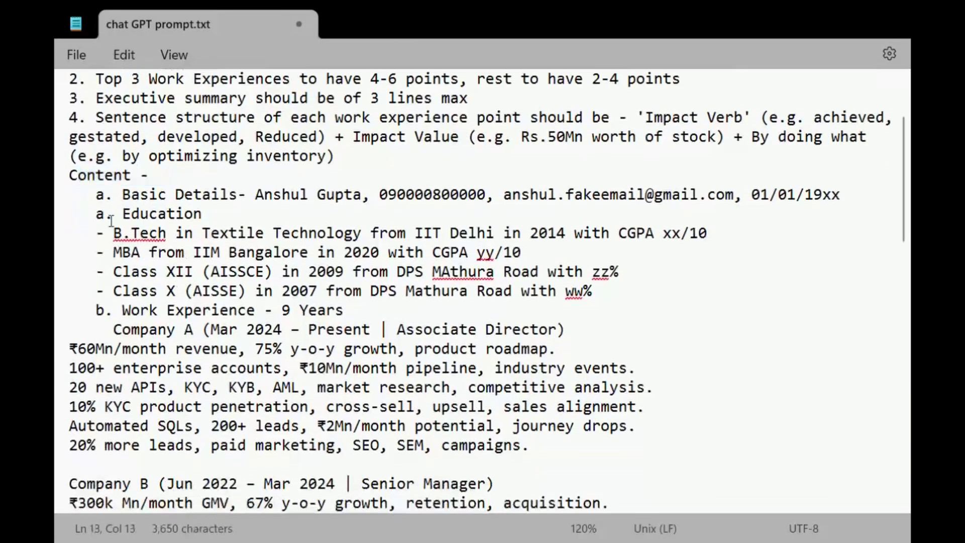
pyautogui.moveTo(95, 195); pyautogui.dragTo(868, 199)
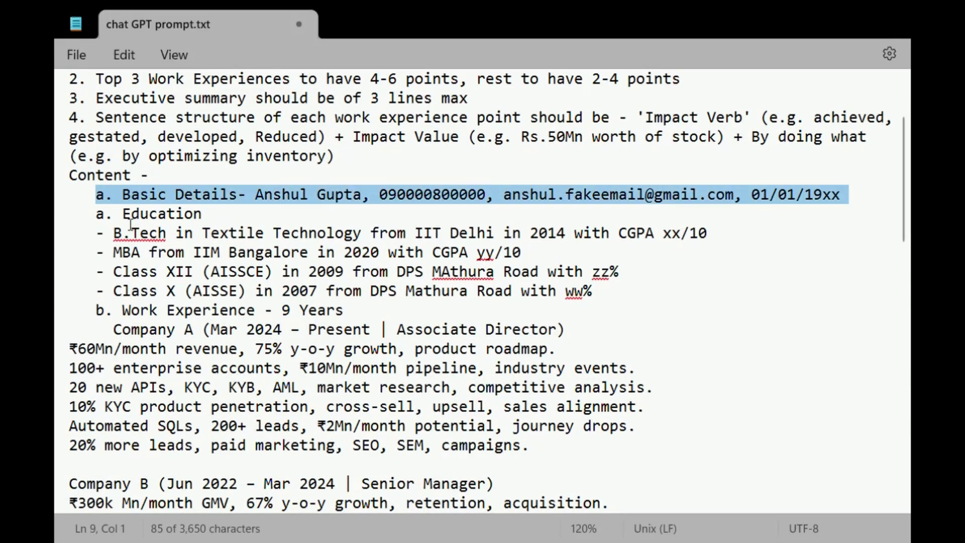
pyautogui.moveTo(113, 232); pyautogui.dragTo(620, 235)
pyautogui.moveTo(113, 252); pyautogui.dragTo(442, 255)
pyautogui.moveTo(111, 271); pyautogui.dragTo(480, 274)
pyautogui.moveTo(104, 291); pyautogui.dragTo(538, 293)
pyautogui.scroll(-2, 537, 292)
pyautogui.moveTo(96, 195); pyautogui.dragTo(336, 196)
pyautogui.moveTo(113, 213); pyautogui.dragTo(533, 211)
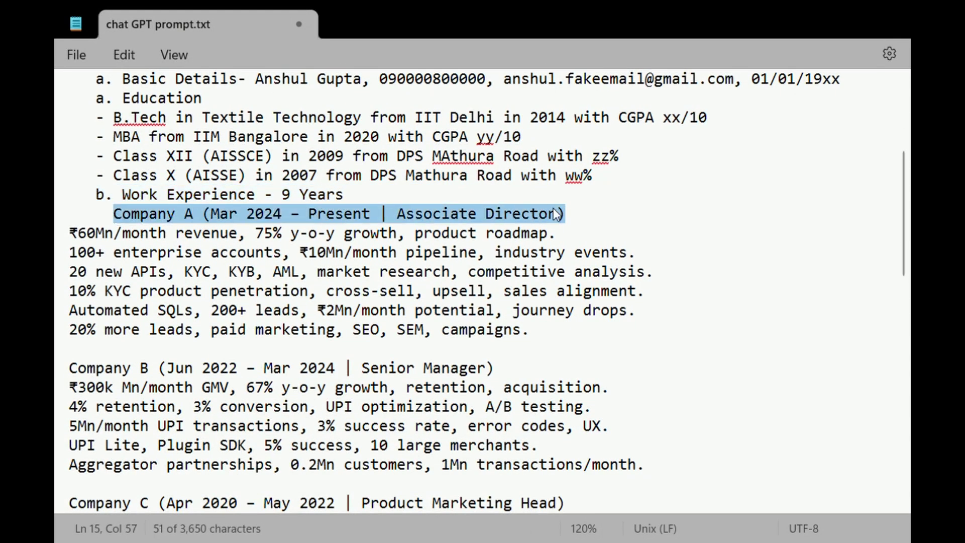
pyautogui.moveTo(70, 232); pyautogui.dragTo(531, 337)
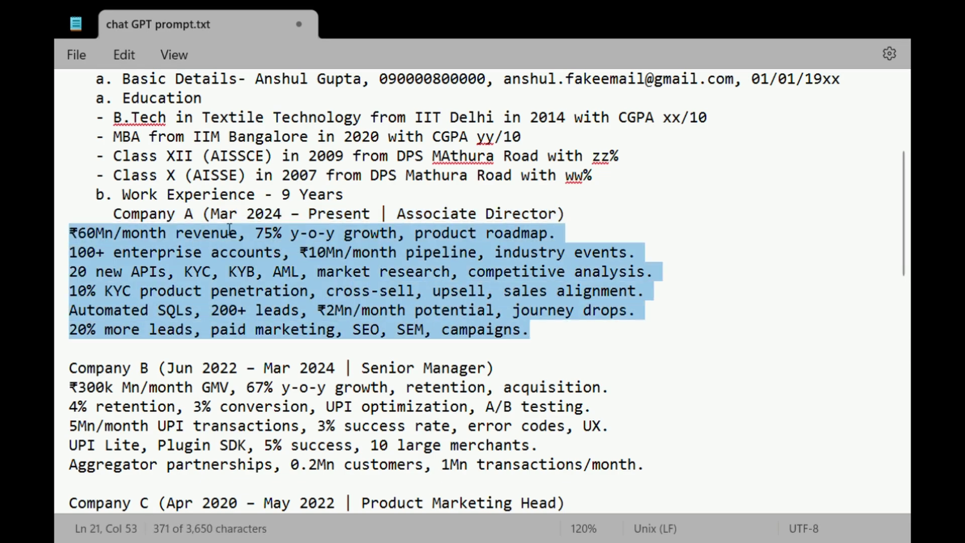
pyautogui.scroll(-4, 229, 230)
pyautogui.moveTo(70, 271); pyautogui.dragTo(300, 273)
pyautogui.scroll(-2, 300, 273)
pyautogui.moveTo(70, 253); pyautogui.dragTo(300, 254)
pyautogui.scroll(-3, 300, 254)
pyautogui.moveTo(255, 176); pyautogui.dragTo(233, 183)
pyautogui.moveTo(140, 291); pyautogui.dragTo(335, 292)
pyautogui.scroll(-4, 334, 293)
pyautogui.moveTo(78, 175); pyautogui.dragTo(154, 177)
pyautogui.moveTo(69, 195); pyautogui.dragTo(518, 292)
pyautogui.moveTo(95, 330); pyautogui.dragTo(186, 331)
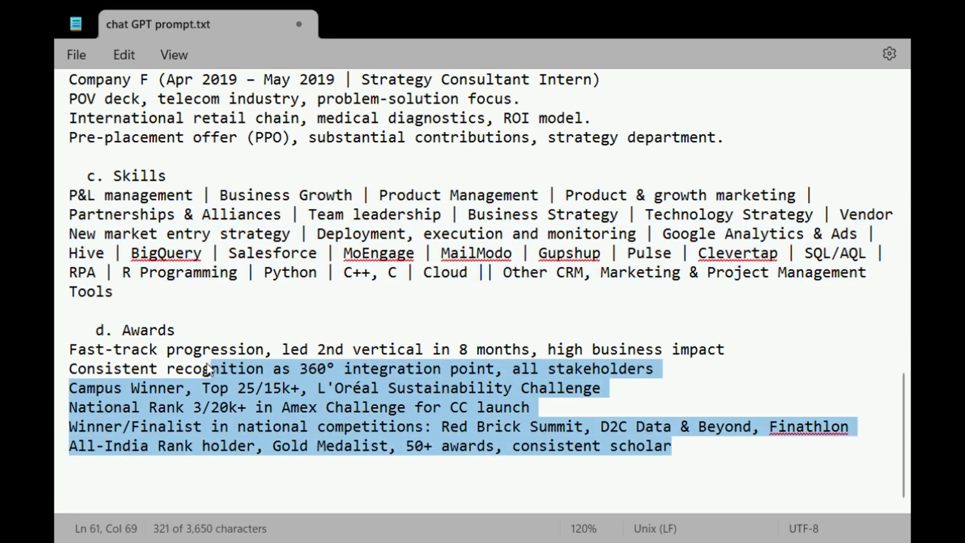
pyautogui.moveTo(701, 447); pyautogui.dragTo(157, 355)
pyautogui.tripleClick(86, 355)
pyautogui.click(443, 224)
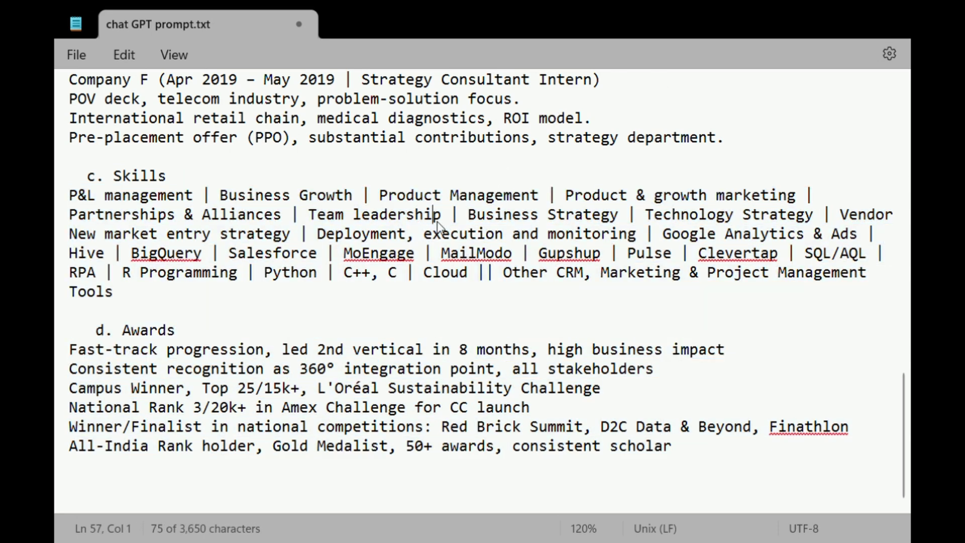
# Copy the full resume prompt from the text file into a ChatGPT chat and send it
pyautogui.hotkey('ctrl', 'a')
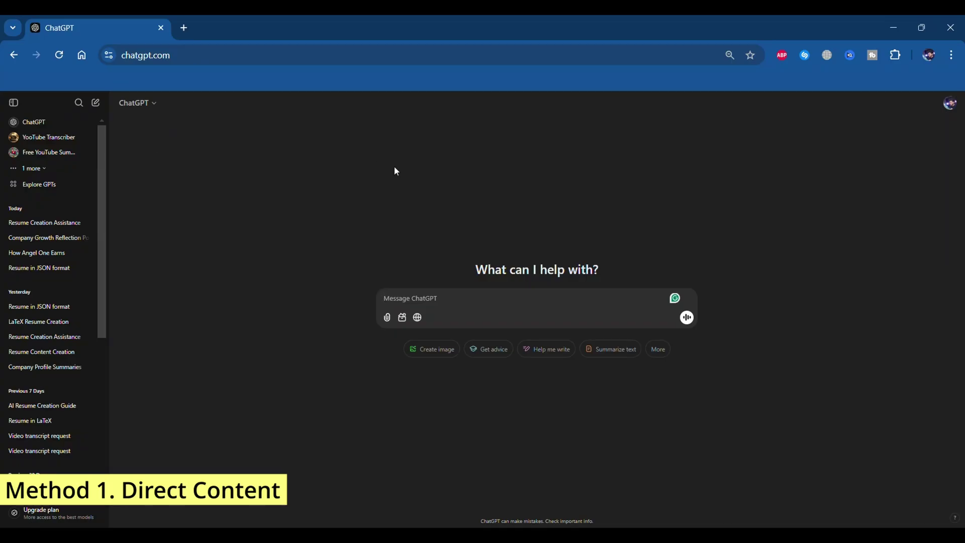
pyautogui.hotkey('ctrl', 'v')
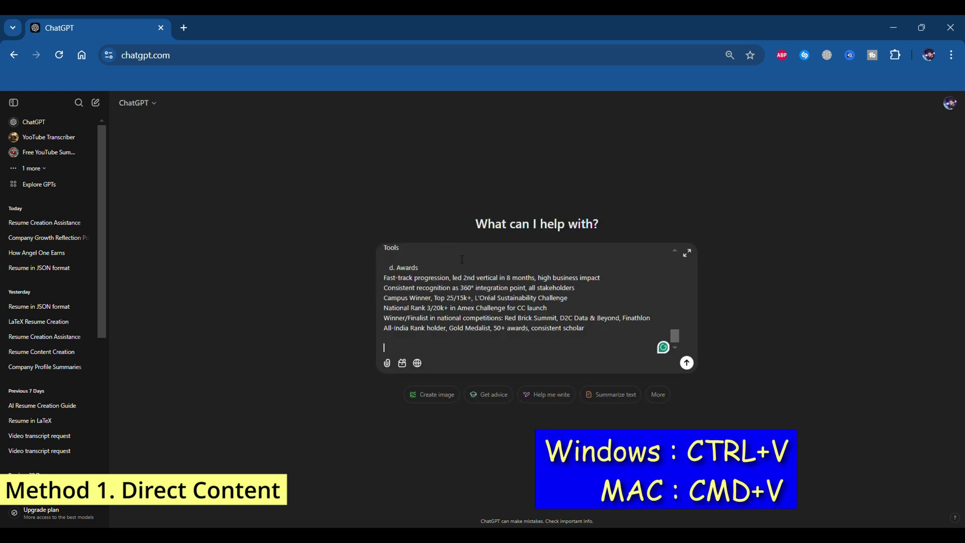
pyautogui.click(687, 362)
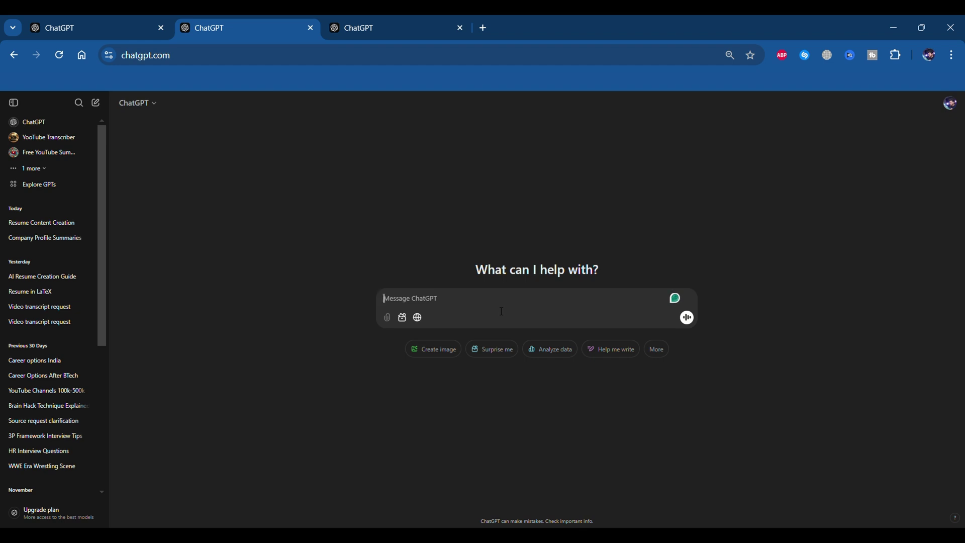
# Ask ChatGPT for an elaborate, colourful LaTeX resume built from the pasted resume content
pyautogui.write('Build a resume for me in Latex - using colour')
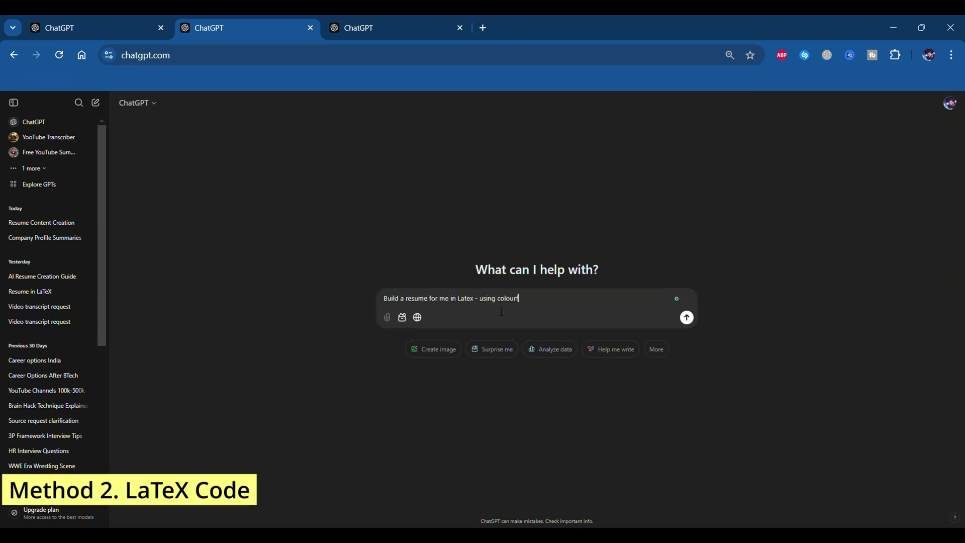
pyautogui.write('eme that is quite elaborat')
pyautogui.hotkey('shift', 'Return')
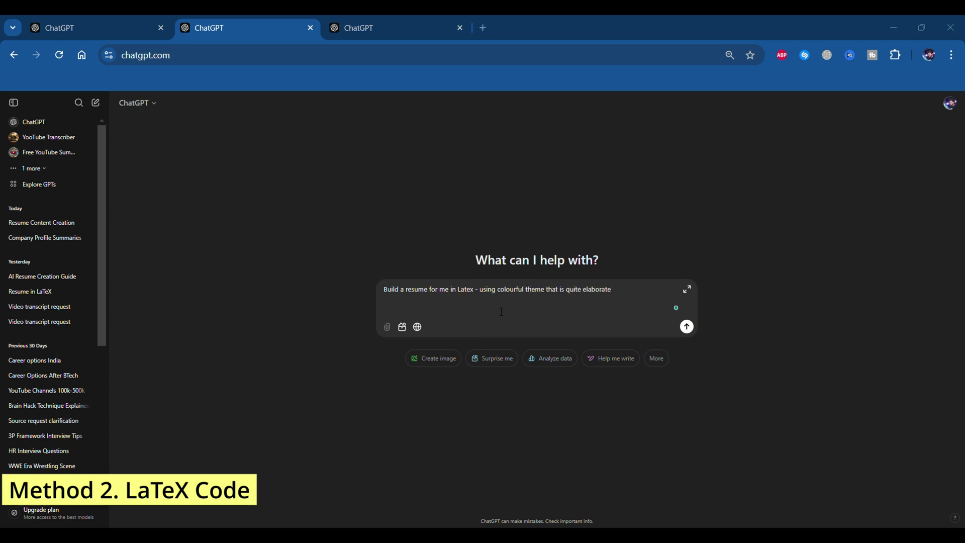
pyautogui.hotkey('ctrl', 'v')
pyautogui.press('Return')
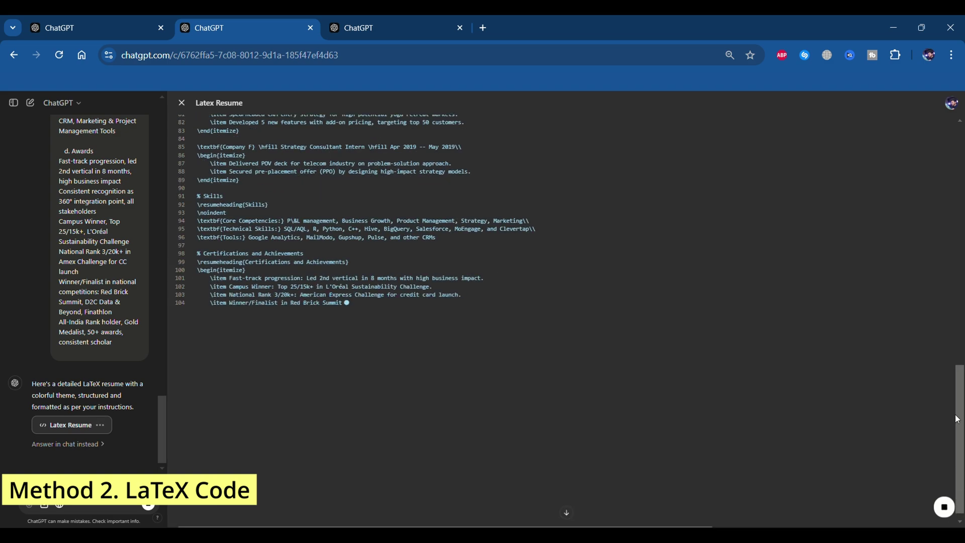
pyautogui.moveTo(960, 371); pyautogui.dragTo(947, 101)
# In the third chat, ask ChatGPT to write the pasted resume content out in JSON format
pyautogui.hotkey('ctrl', 'Tab')
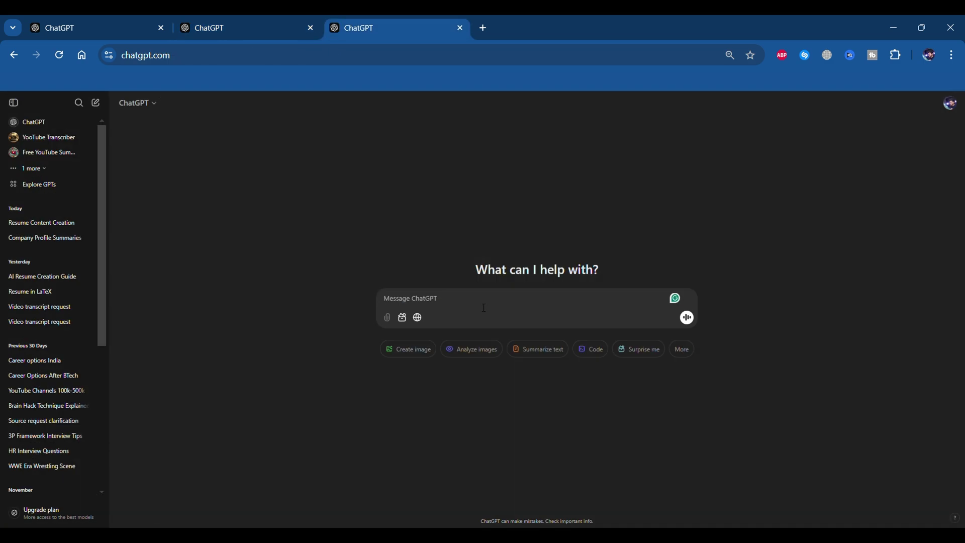
pyautogui.write('w')
pyautogui.write('y')
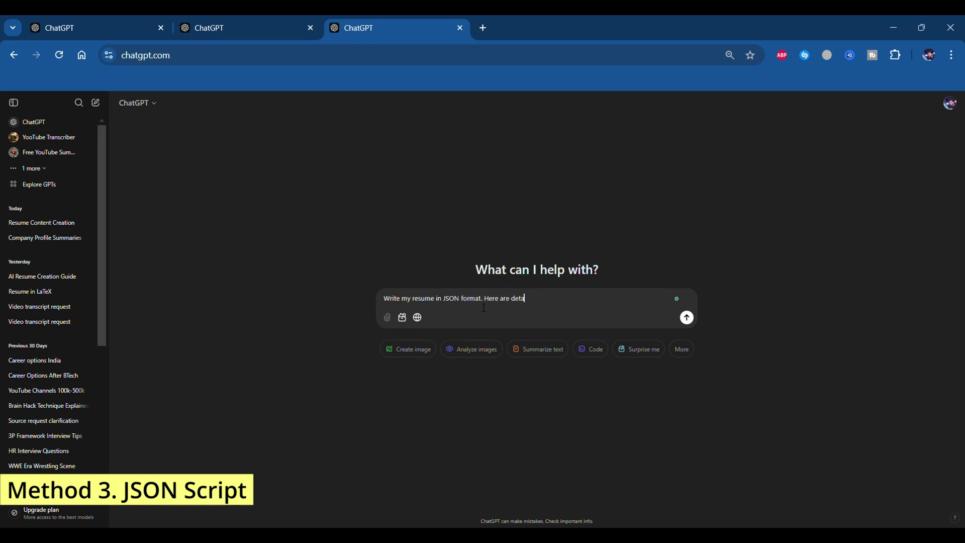
pyautogui.write('ls:')
pyautogui.hotkey('shift', 'Return')
pyautogui.hotkey('ctrl', 'v')
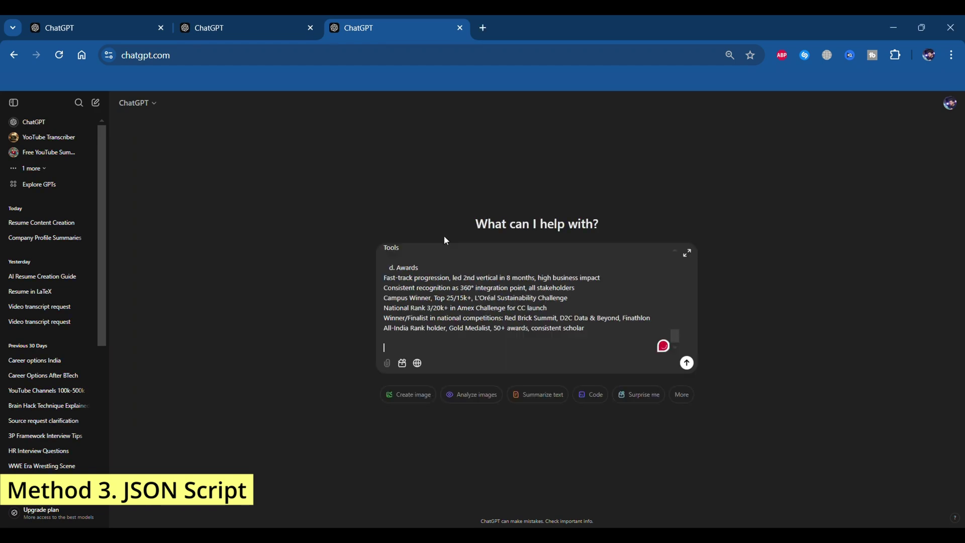
pyautogui.press('Return')
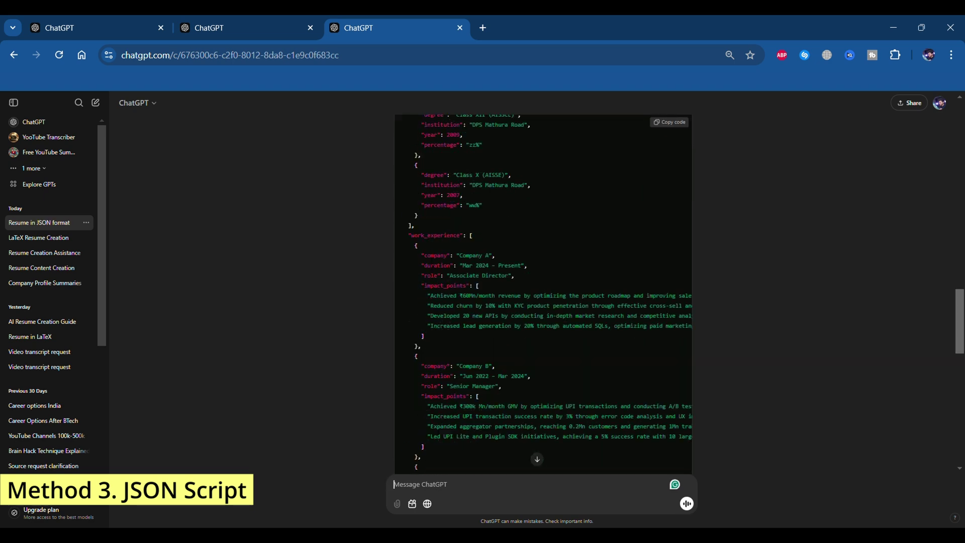
pyautogui.scroll(-12, 426, 261)
pyautogui.hscroll(1, 509, 390)
pyautogui.hscroll(-2, 509, 390)
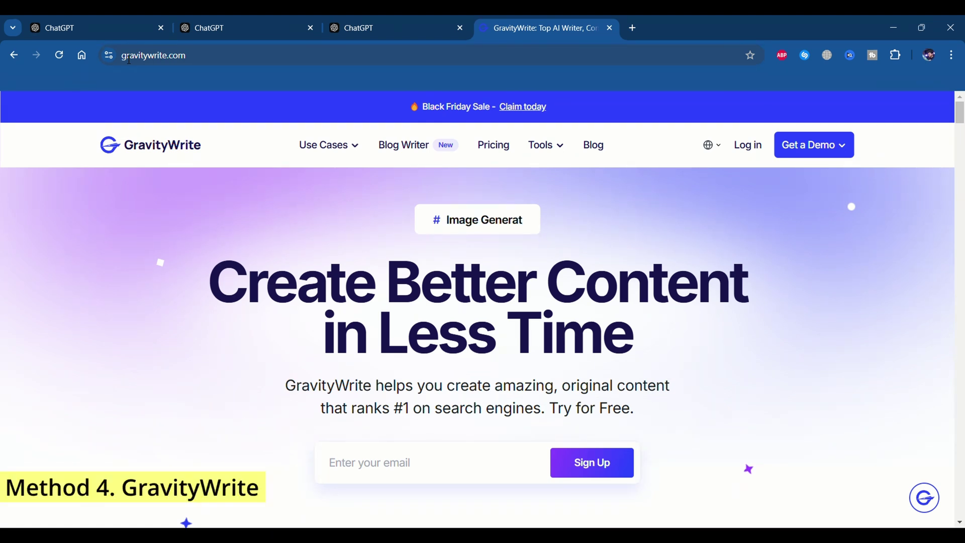
# Log in to GravityWrite with a Google account and continue to its tools dashboard
pyautogui.click(128, 58)
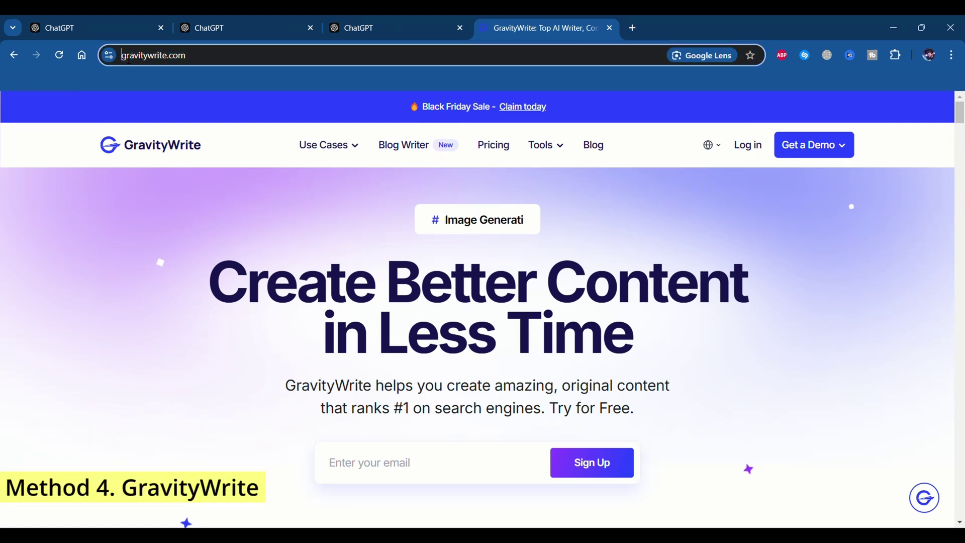
pyautogui.moveTo(122, 56); pyautogui.dragTo(223, 60)
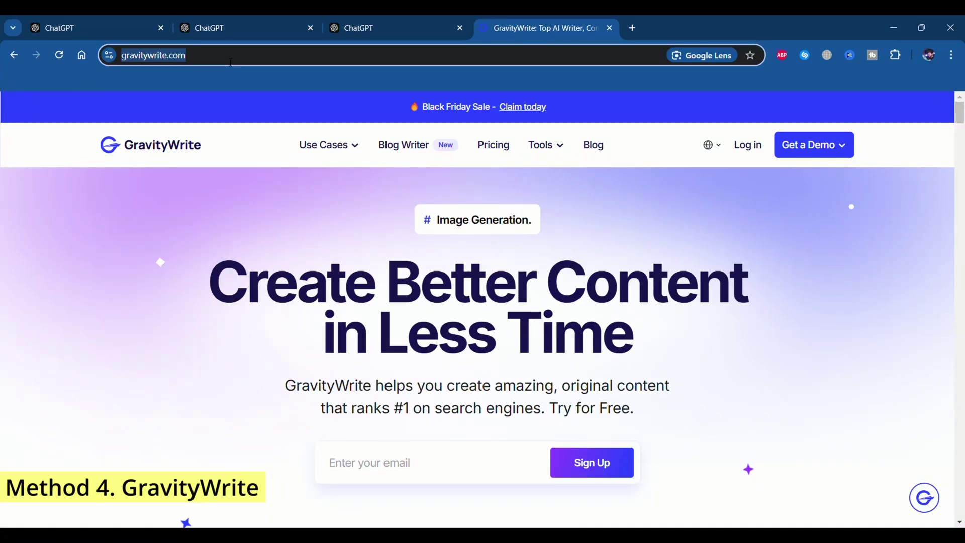
pyautogui.click(747, 146)
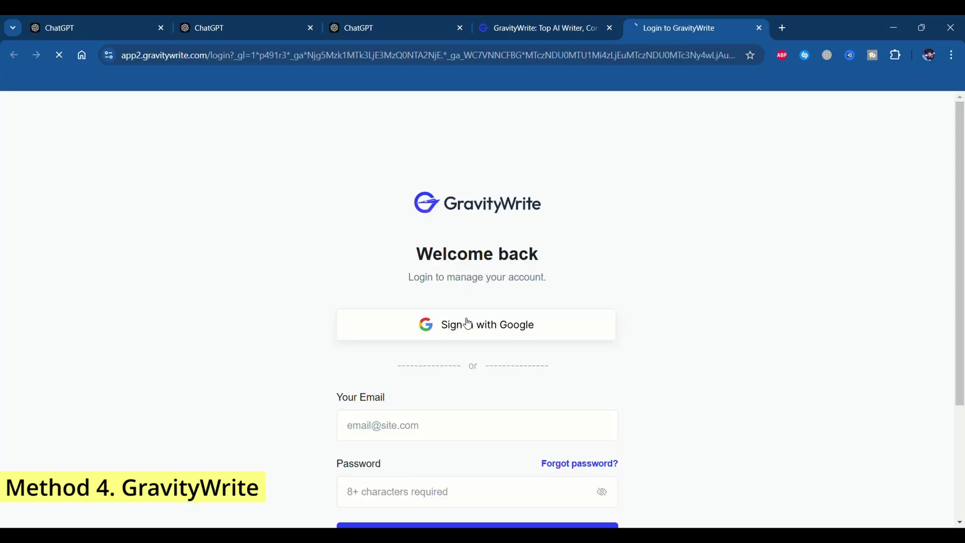
pyautogui.click(467, 324)
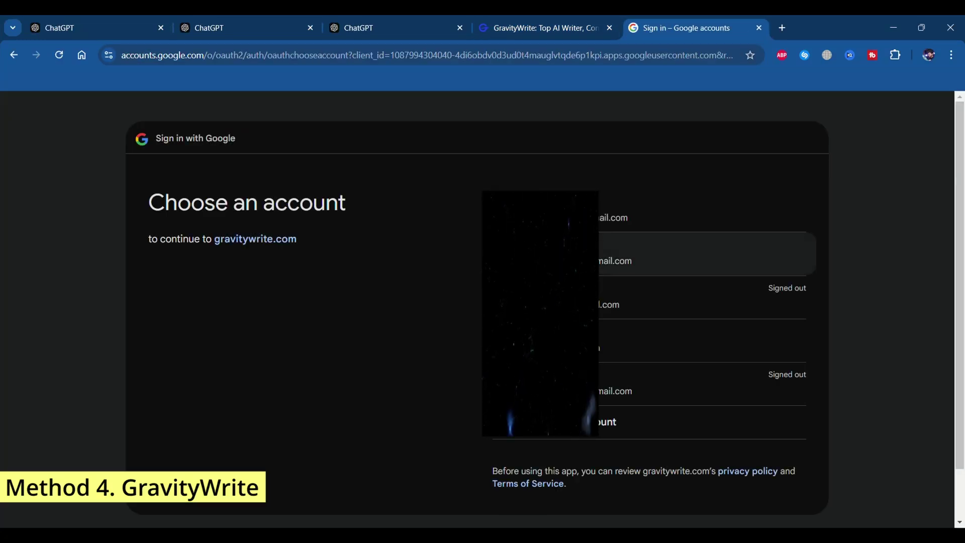
pyautogui.click(629, 253)
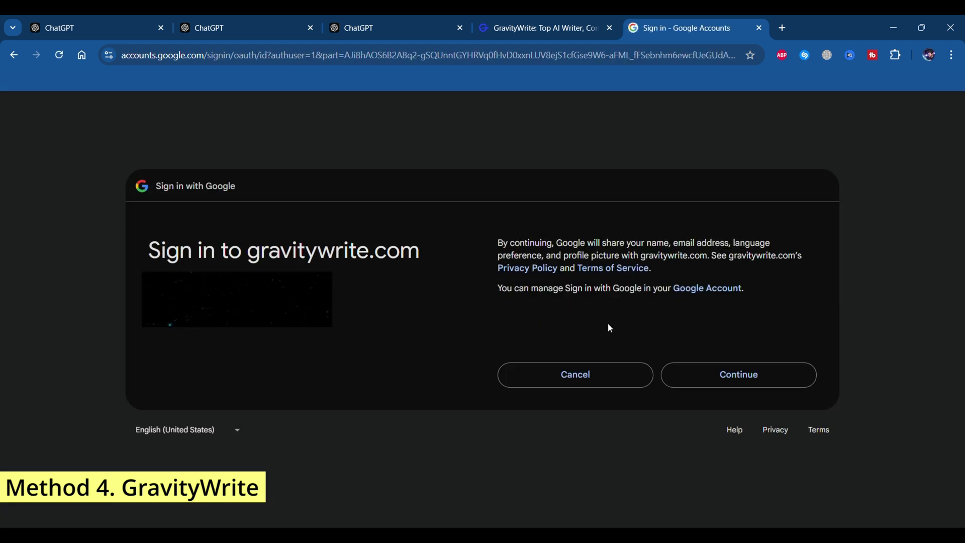
pyautogui.click(723, 381)
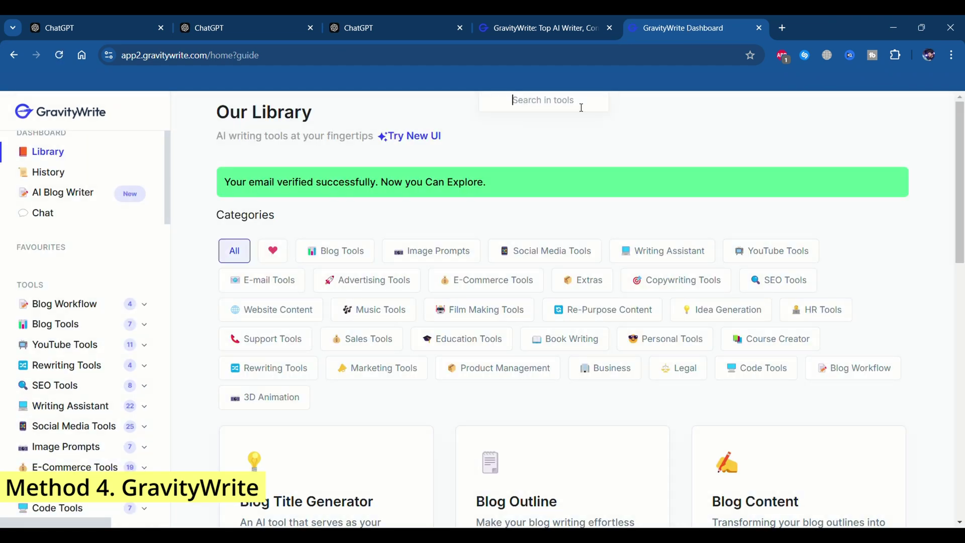
# Find GravityWrite's Resume Writer and enter the candidate's name and the role Associate Director
pyautogui.click(518, 102)
pyautogui.write('resum')
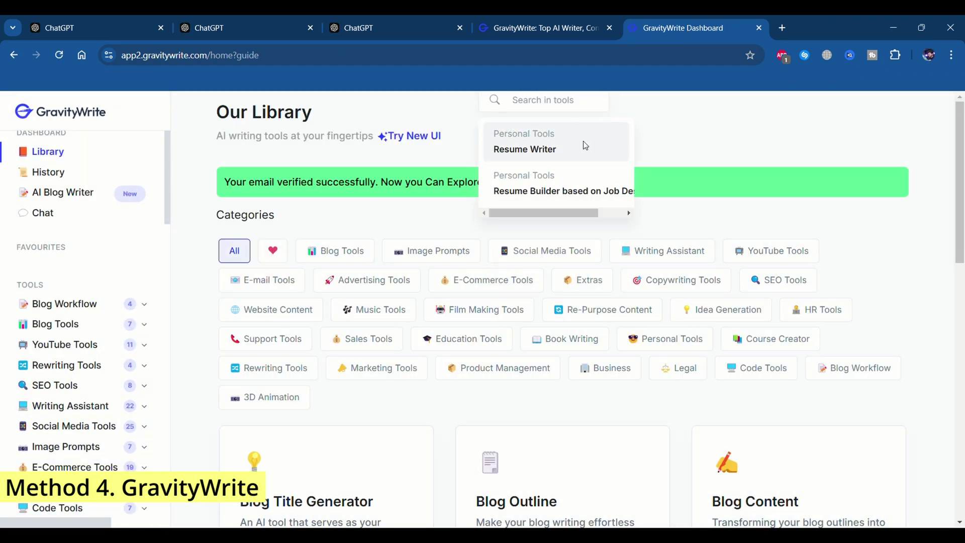
pyautogui.click(589, 146)
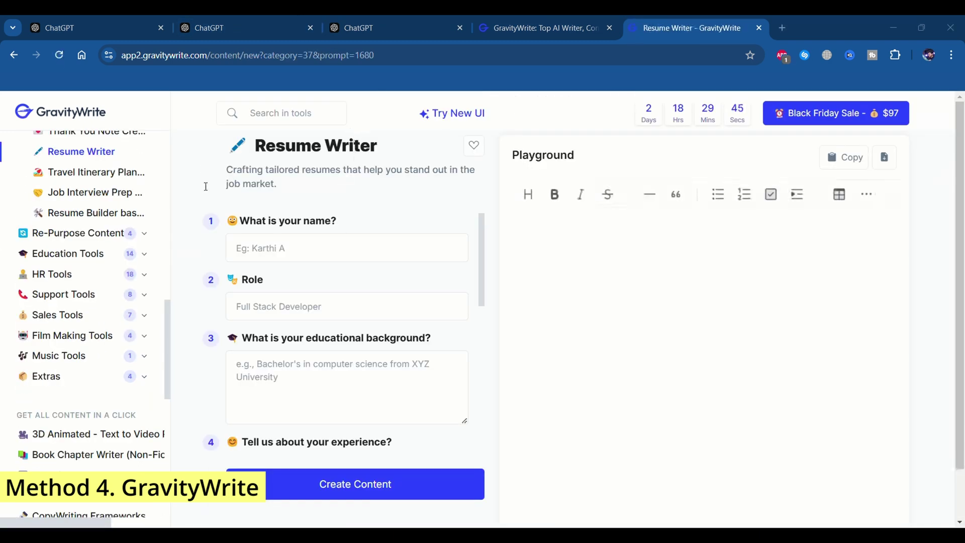
pyautogui.click(320, 252)
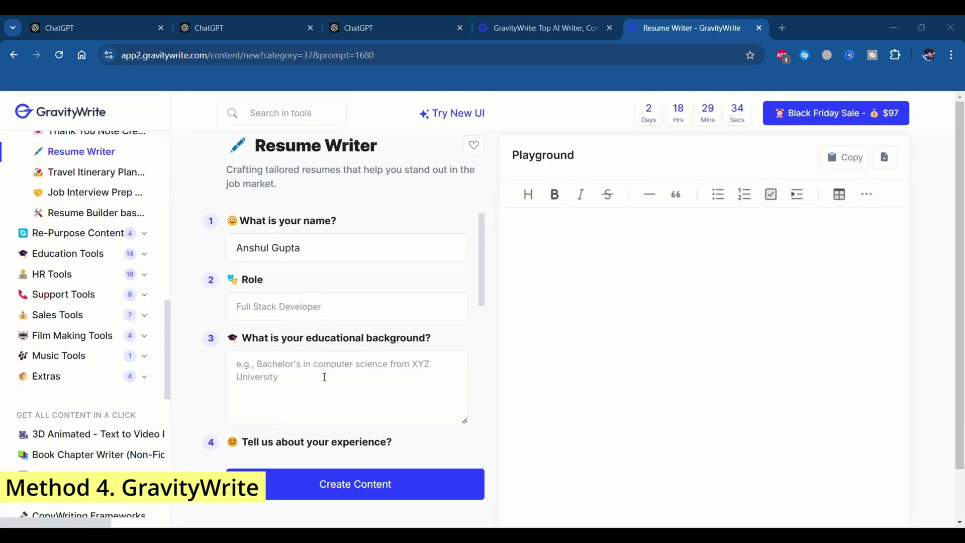
pyautogui.press('Tab')
pyautogui.write('Associate Director')
# Paste the education, experience and skills, enter NA for projects and certifications, and generate
pyautogui.press('Tab')
pyautogui.hotkey('ctrl', 'v')
pyautogui.scroll(-3, 314, 377)
pyautogui.click(370, 390)
pyautogui.hotkey('ctrl', 'v')
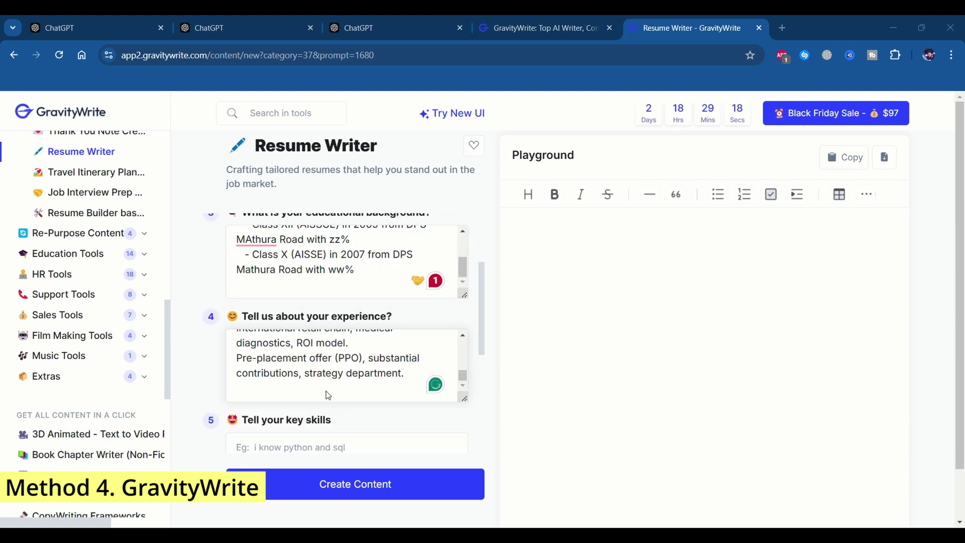
pyautogui.press('Tab')
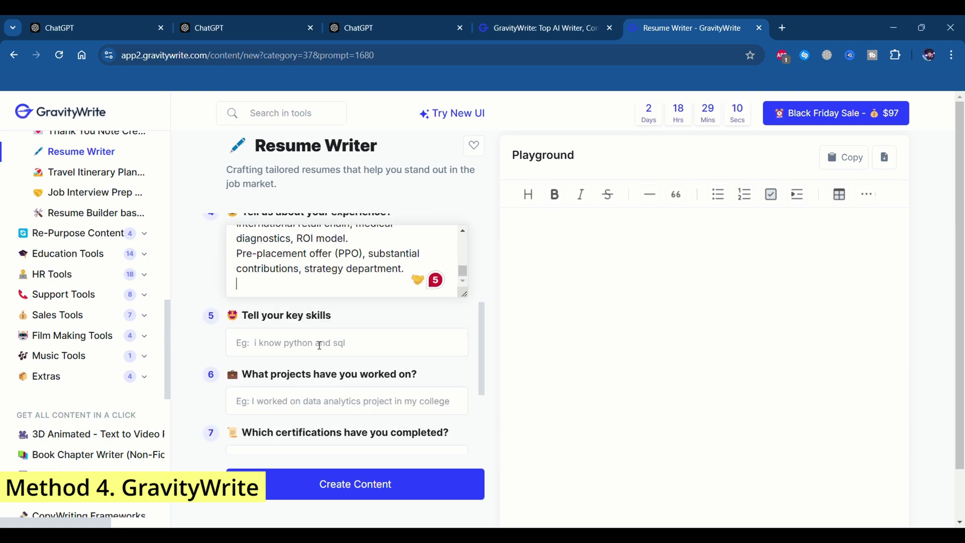
pyautogui.write('P&L management | Business Growth | Product')
pyautogui.press('Tab')
pyautogui.write('NA')
pyautogui.press('Tab')
pyautogui.write('NA')
pyautogui.click(355, 484)
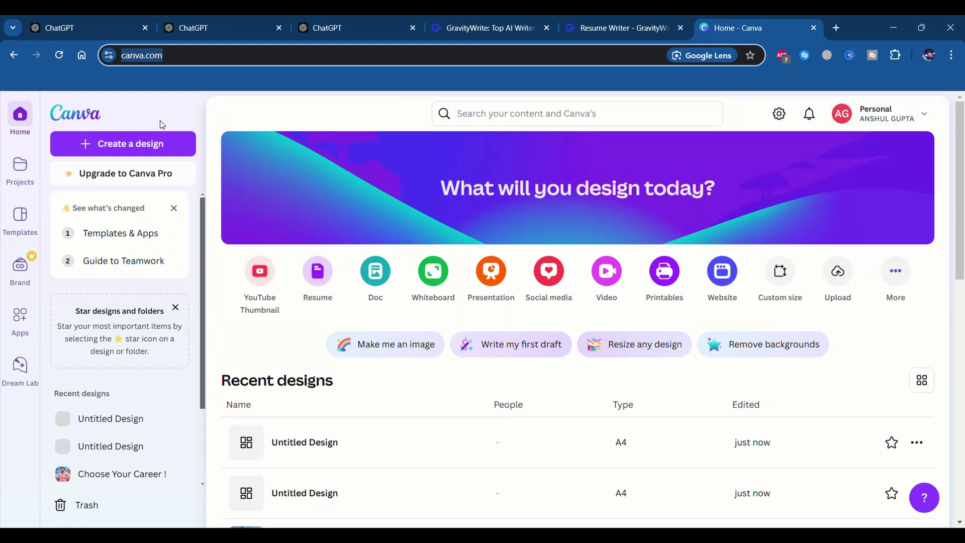
# Create an A4 resume design and apply the Gray and White Simple Clean Resume template
pyautogui.click(127, 146)
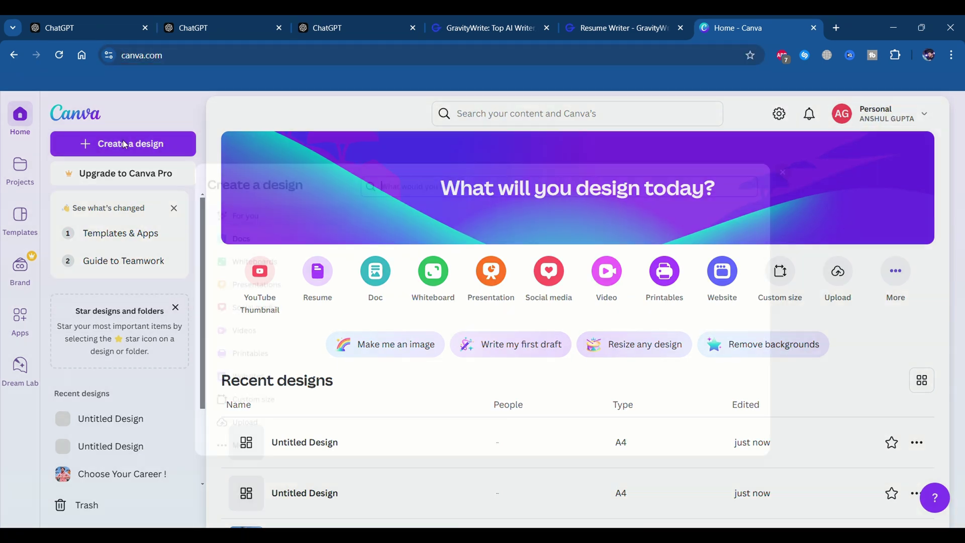
pyautogui.write('resume template')
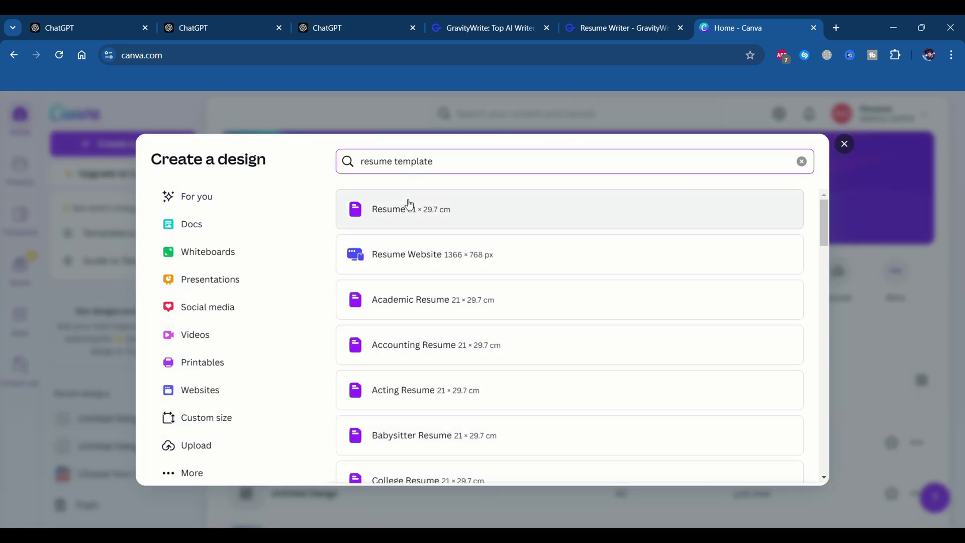
pyautogui.click(405, 202)
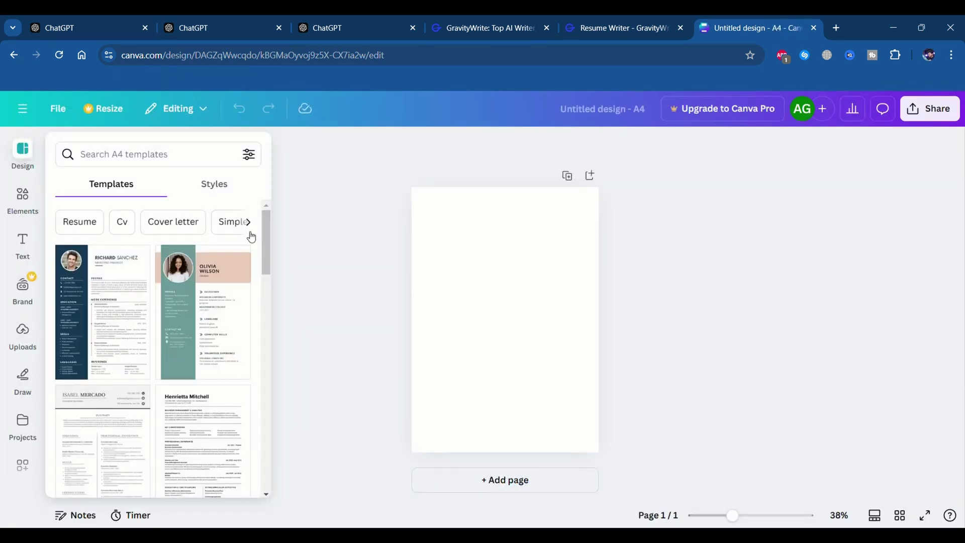
pyautogui.moveTo(266, 236); pyautogui.dragTo(256, 271)
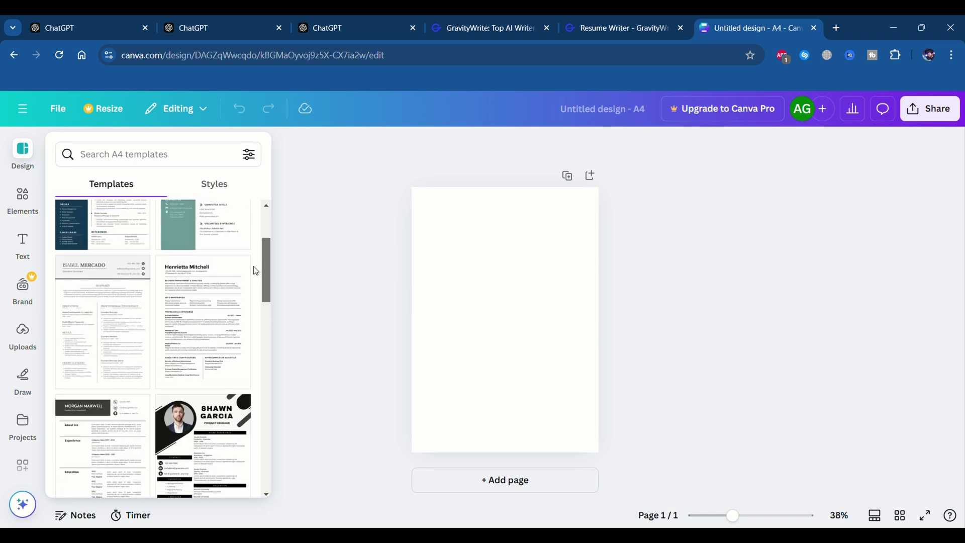
pyautogui.click(109, 302)
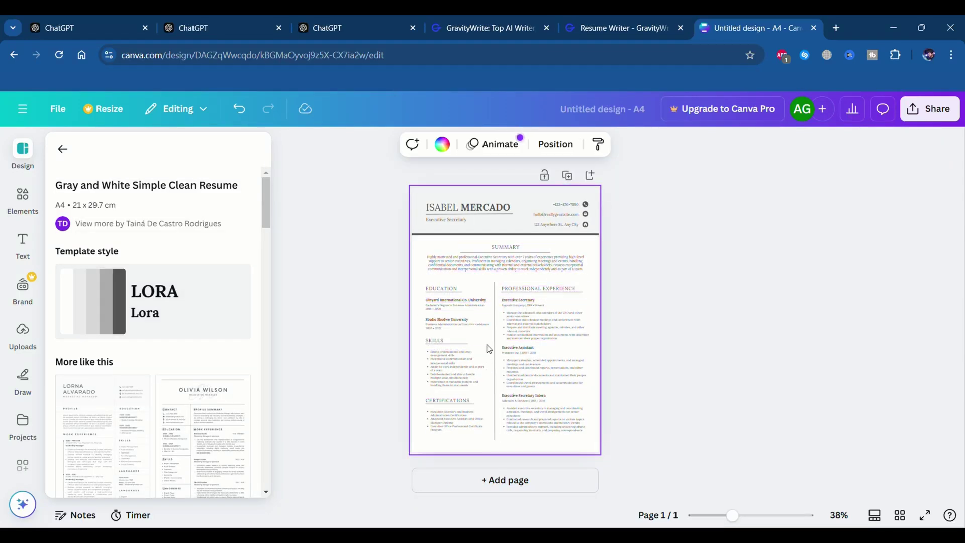
# Replace the template's sample name and e-mail with the candidate's name and e-mail from ChatGPT
pyautogui.click(471, 210)
pyautogui.moveTo(471, 210); pyautogui.dragTo(426, 207)
pyautogui.hotkey('ctrl', 'a')
pyautogui.hotkey('ctrl', '1')
pyautogui.hotkey('ctrl', 'c')
pyautogui.hotkey('ctrl', '6')
pyautogui.hotkey('ctrl', 'v')
pyautogui.hotkey('ctrl', '1')
pyautogui.moveTo(486, 207); pyautogui.dragTo(571, 207)
pyautogui.hotkey('ctrl', 'c')
pyautogui.hotkey('ctrl', '6')
pyautogui.hotkey('ctrl', 'v')
pyautogui.hotkey('ctrl', '1')
pyautogui.hotkey('ctrl', '6')
# Bring the summary and skills over from ChatGPT and update the Company B and C experience text
pyautogui.hotkey('ctrl', '1')
pyautogui.moveTo(394, 276); pyautogui.dragTo(544, 335)
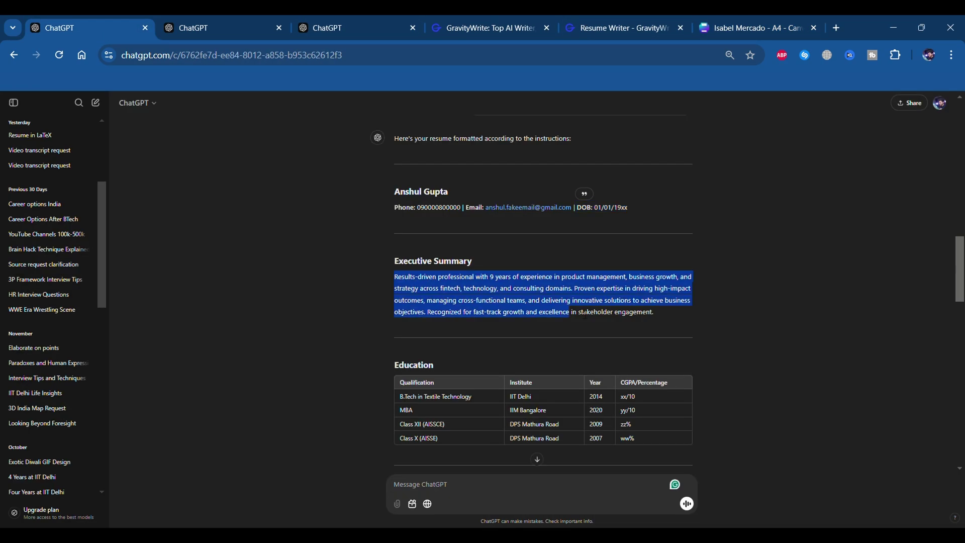
pyautogui.scroll(-5, 544, 336)
pyautogui.moveTo(395, 316); pyautogui.dragTo(678, 370)
pyautogui.hotkey('ctrl', 'c')
pyautogui.hotkey('ctrl', '6')
pyautogui.click(870, 351)
pyautogui.scroll(1, 612, 402)
pyautogui.click(612, 402)
pyautogui.click(612, 404)
pyautogui.click(709, 375)
pyautogui.scroll(3, 709, 375)
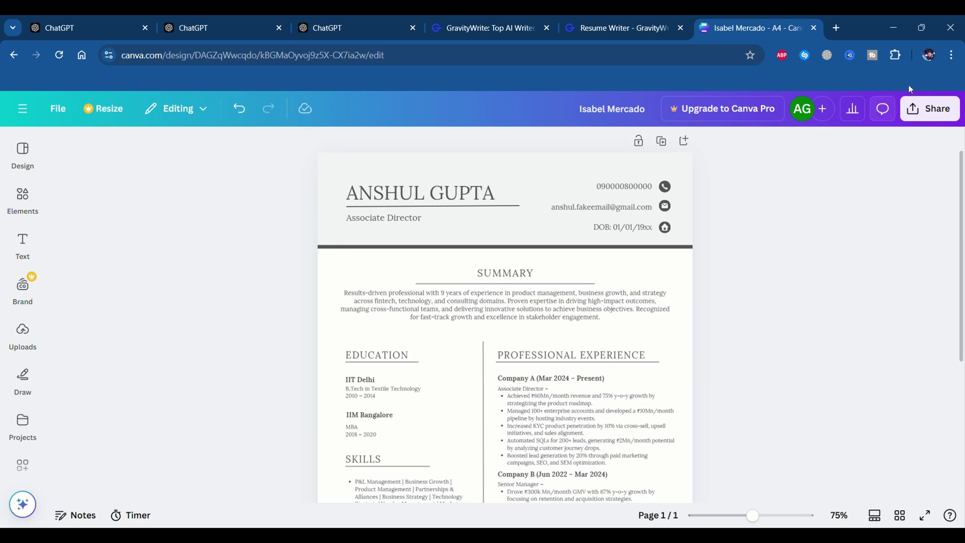
# Download the resume as a PDF Standard file and open the download to check it
pyautogui.click(913, 115)
pyautogui.click(737, 362)
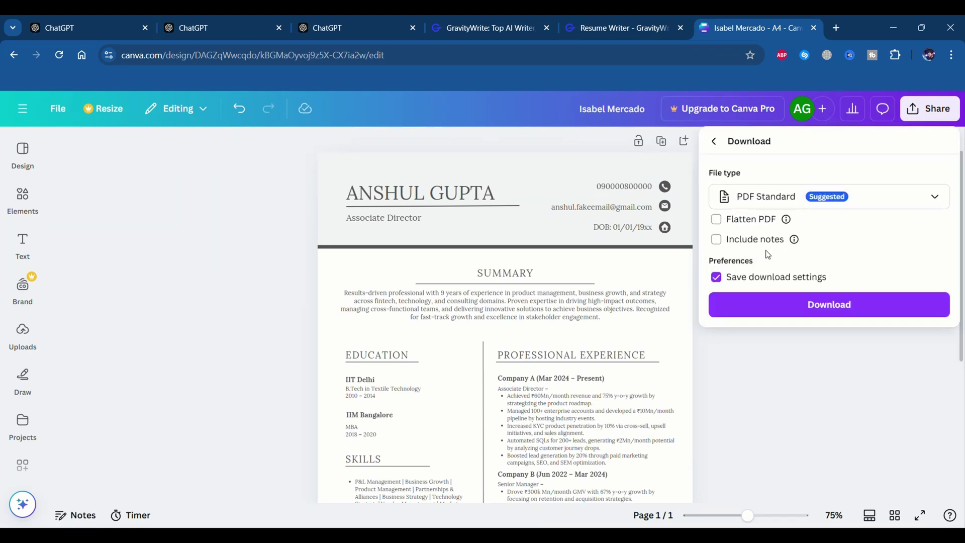
pyautogui.click(777, 306)
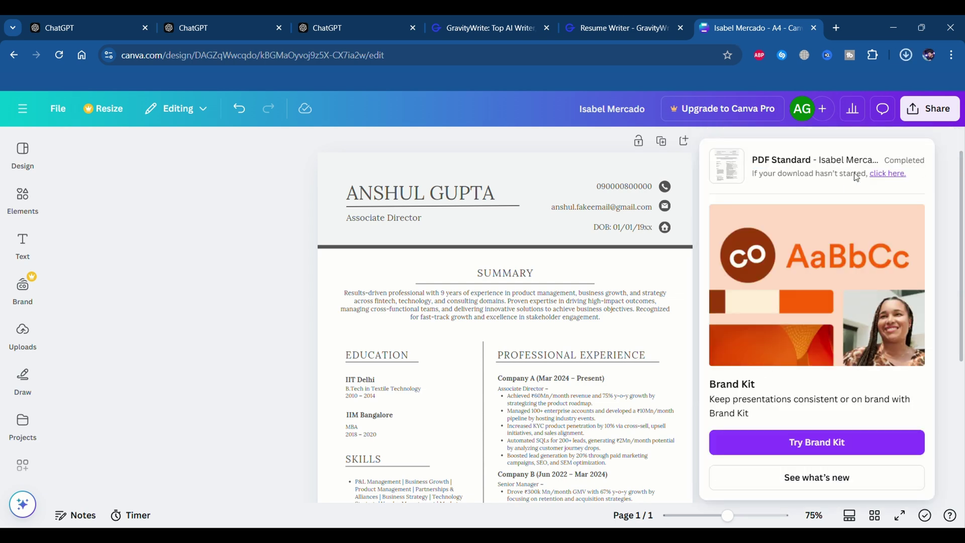
pyautogui.click(905, 55)
pyautogui.click(789, 95)
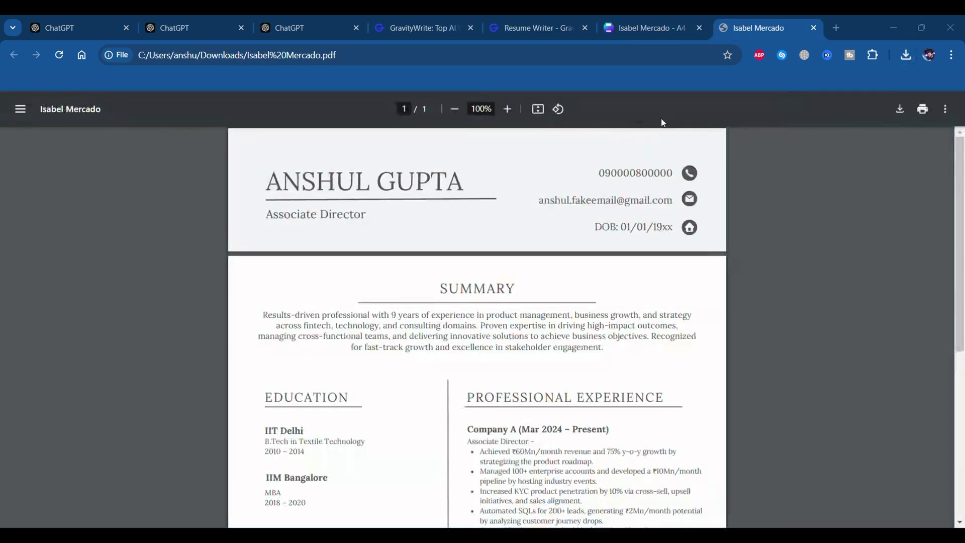
pyautogui.click(814, 28)
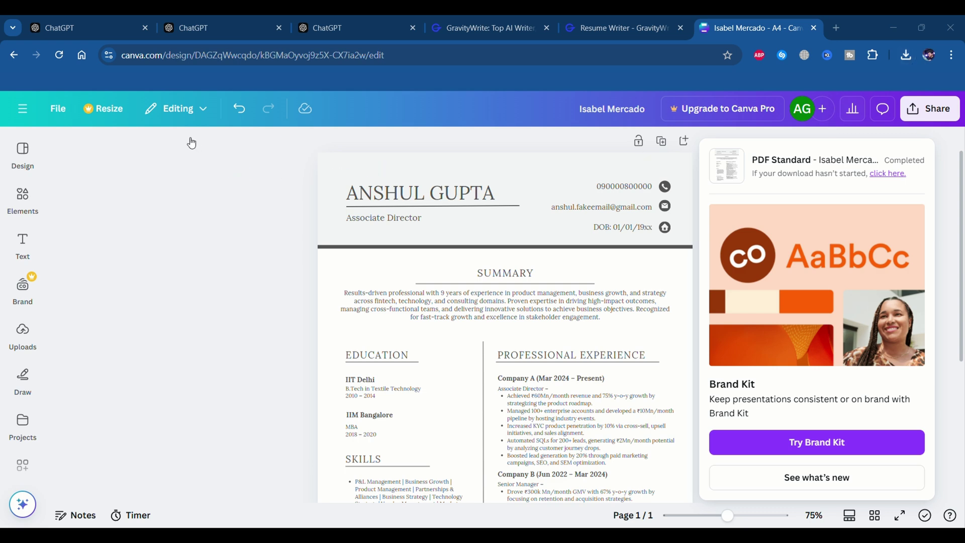
# Go to overleaf.com/project and sign back in to Overleaf with a Google account
pyautogui.click(836, 27)
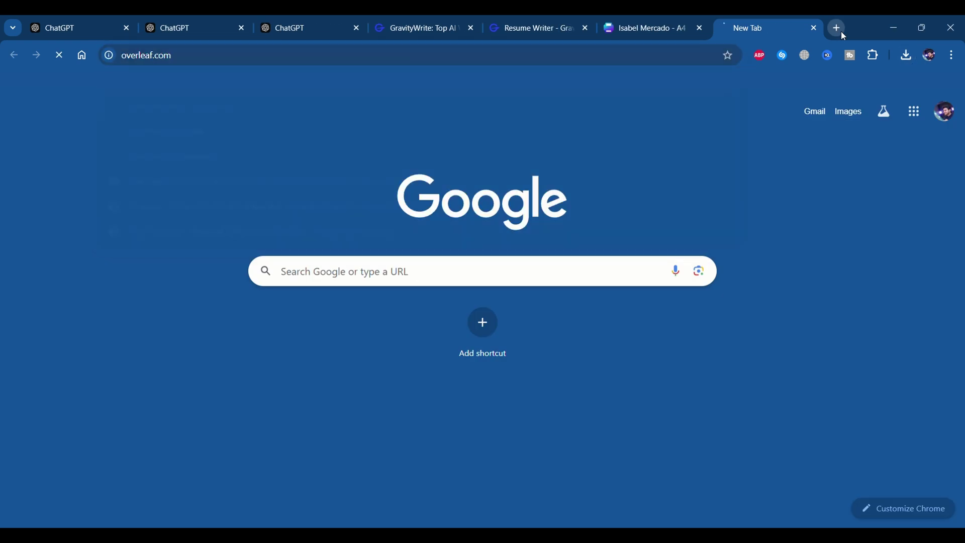
pyautogui.write('overleaf.com/project')
pyautogui.press('Return')
pyautogui.click(656, 128)
pyautogui.click(903, 120)
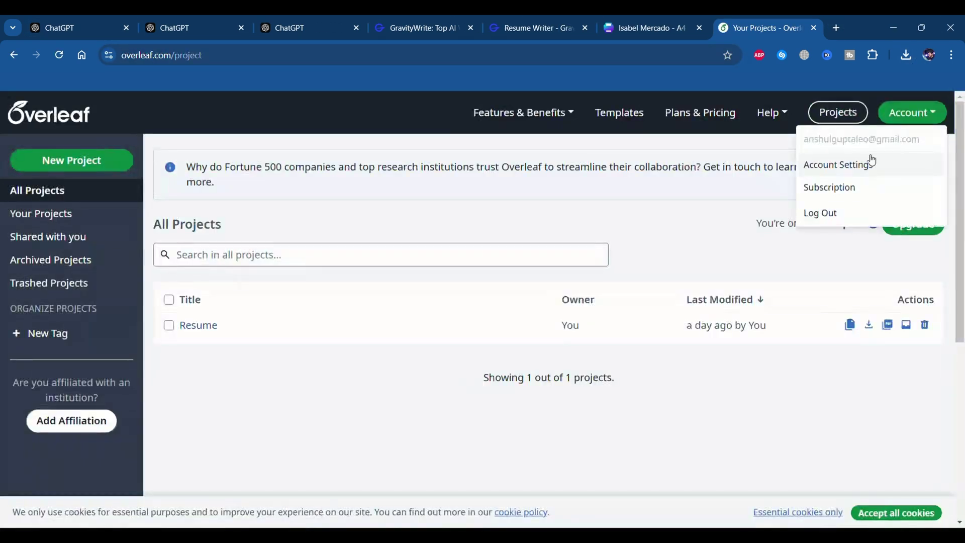
pyautogui.click(847, 214)
pyautogui.click(477, 217)
pyautogui.click(558, 218)
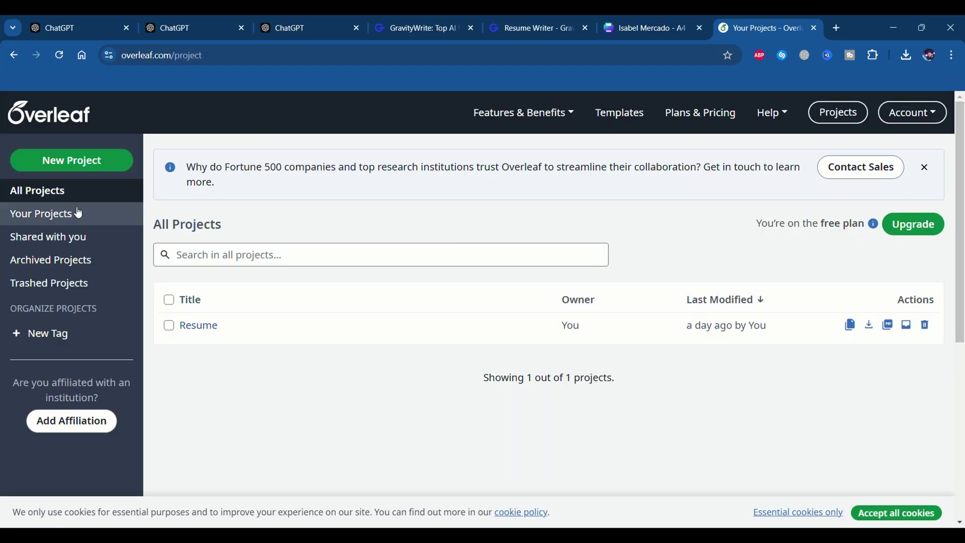
# Create a new blank Overleaf project named Resume New
pyautogui.click(82, 166)
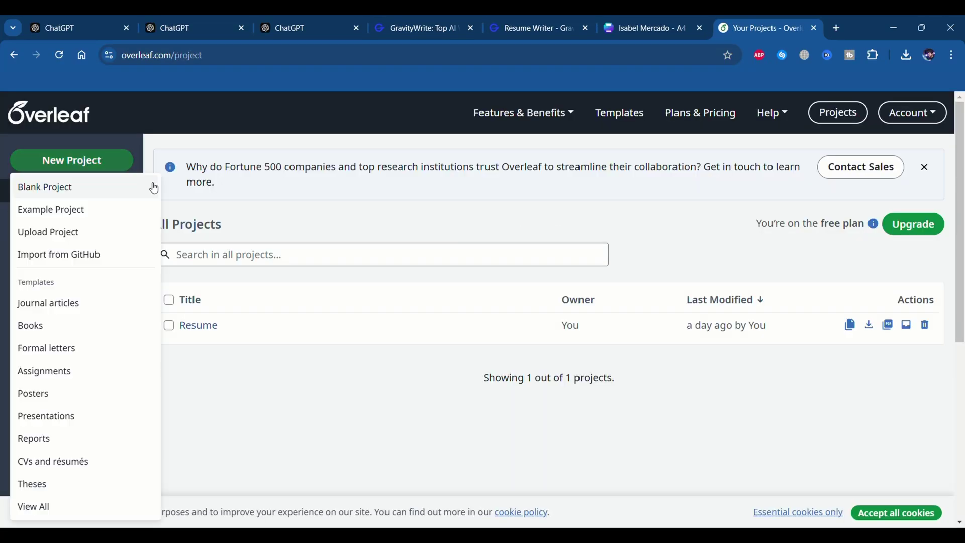
pyautogui.click(109, 194)
pyautogui.write('Resume New')
pyautogui.press('Return')
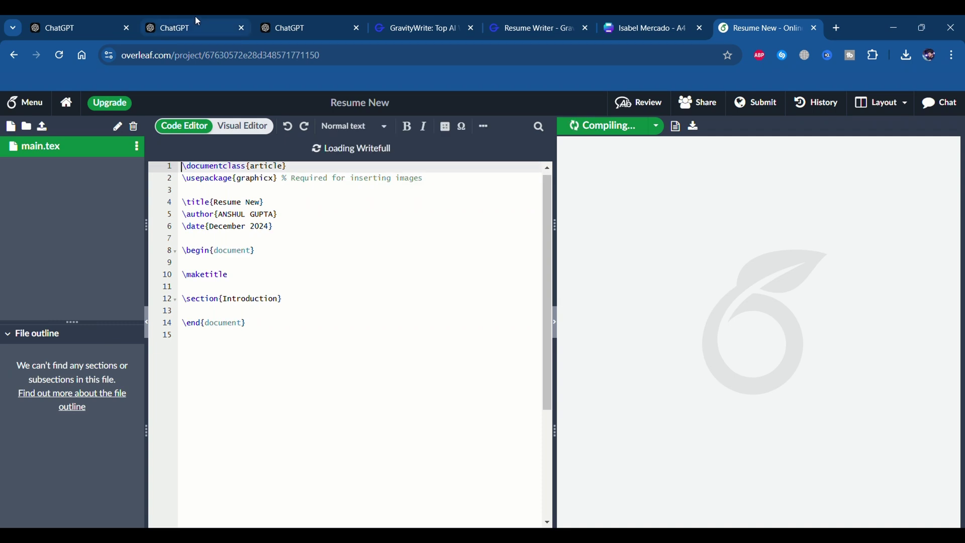
# Replace all of main.tex with ChatGPT's LaTeX resume code and recompile it
pyautogui.click(198, 21)
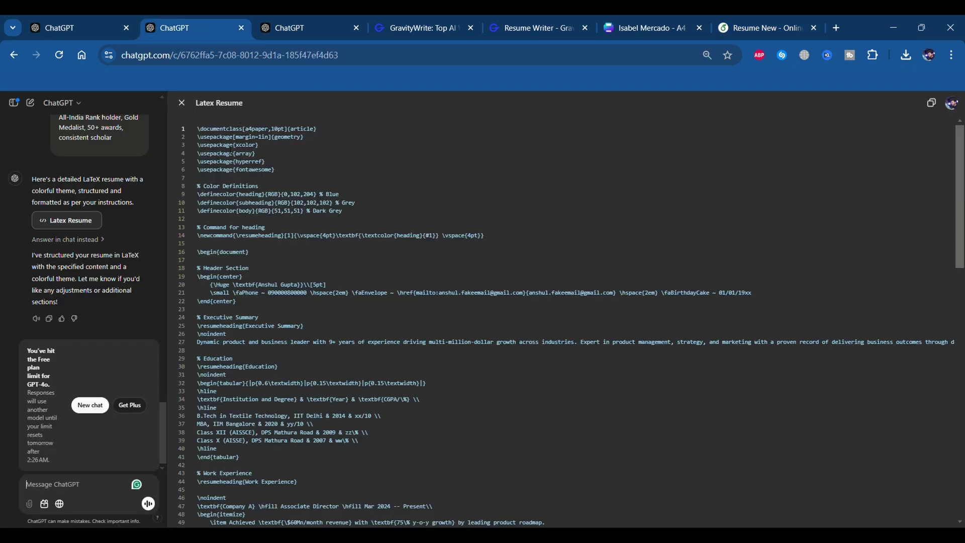
pyautogui.click(930, 107)
pyautogui.hotkey('ctrl', '9')
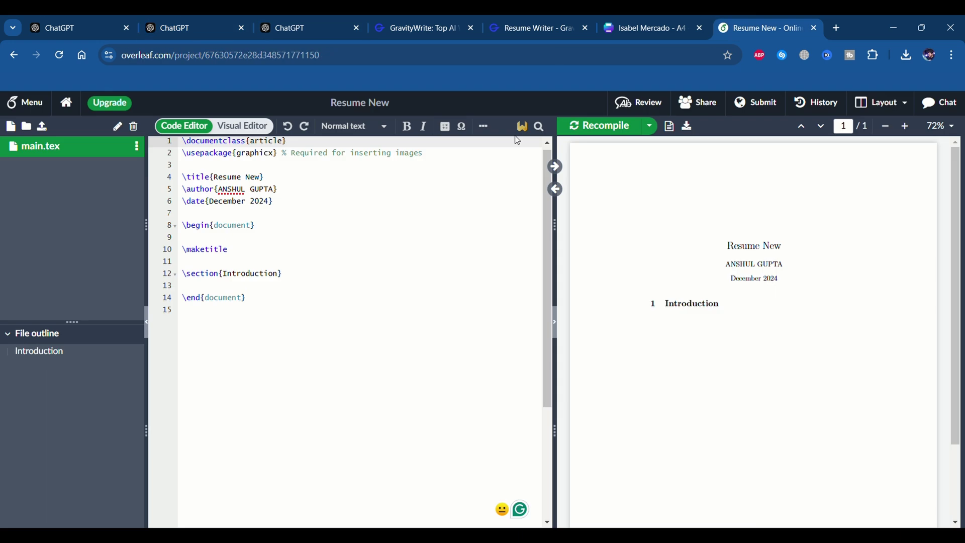
pyautogui.click(428, 221)
pyautogui.hotkey('ctrl', 'a')
pyautogui.hotkey('ctrl', 'v')
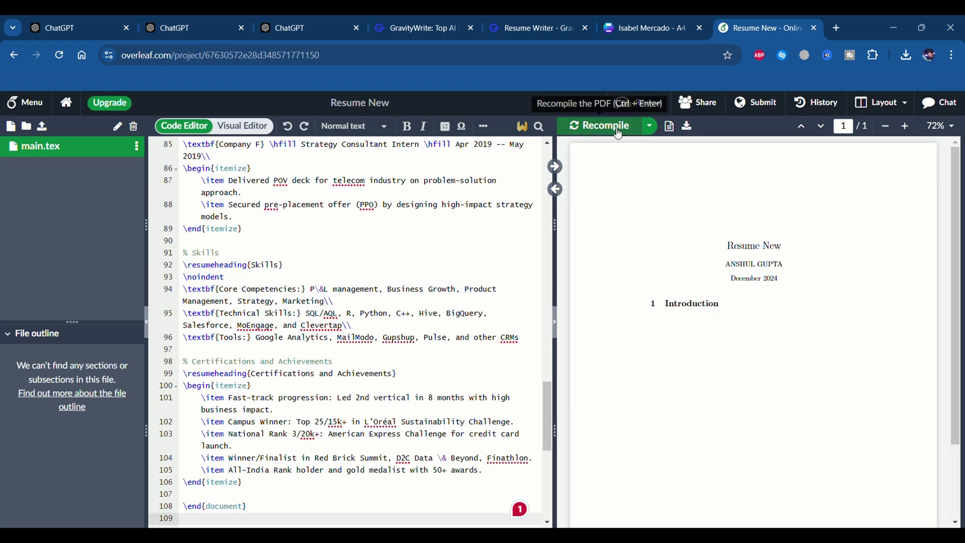
pyautogui.click(603, 126)
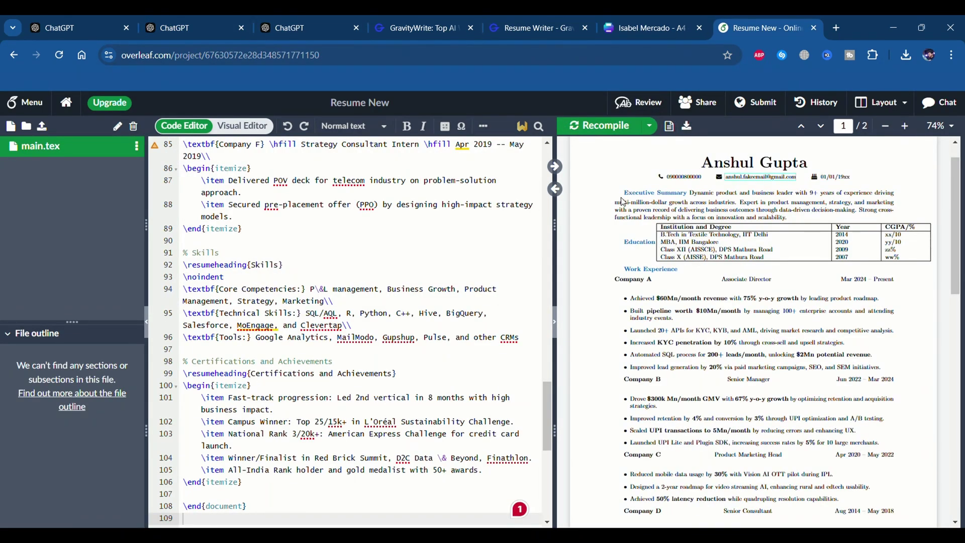
# Review the two-page compiled resume, download its PDF, and inspect the line 105 suggestion
pyautogui.scroll(-10, 651, 245)
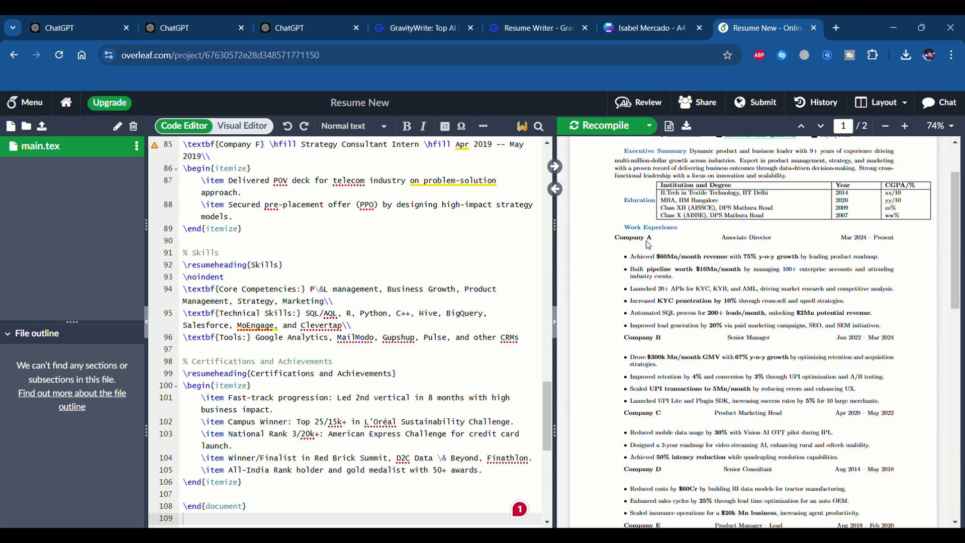
pyautogui.scroll(10, 648, 245)
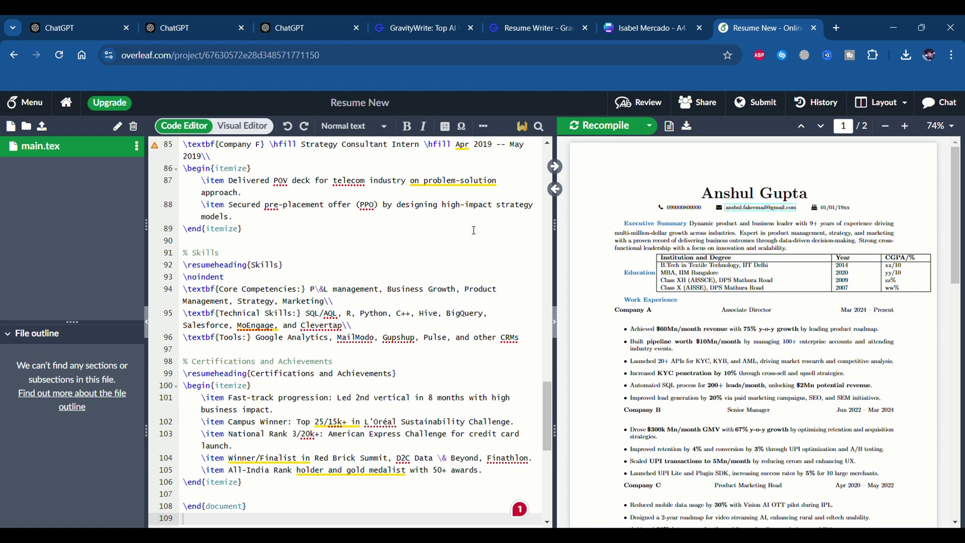
pyautogui.click(687, 127)
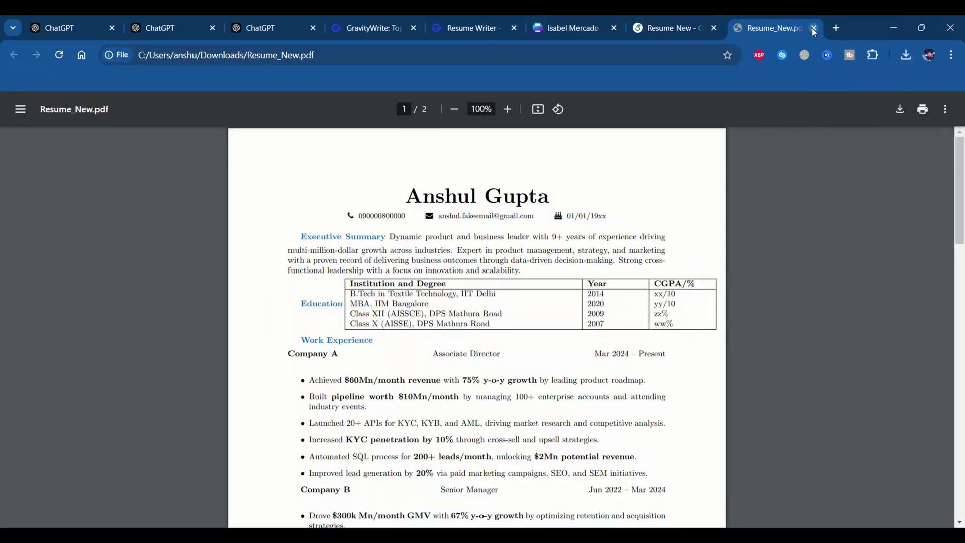
pyautogui.click(814, 28)
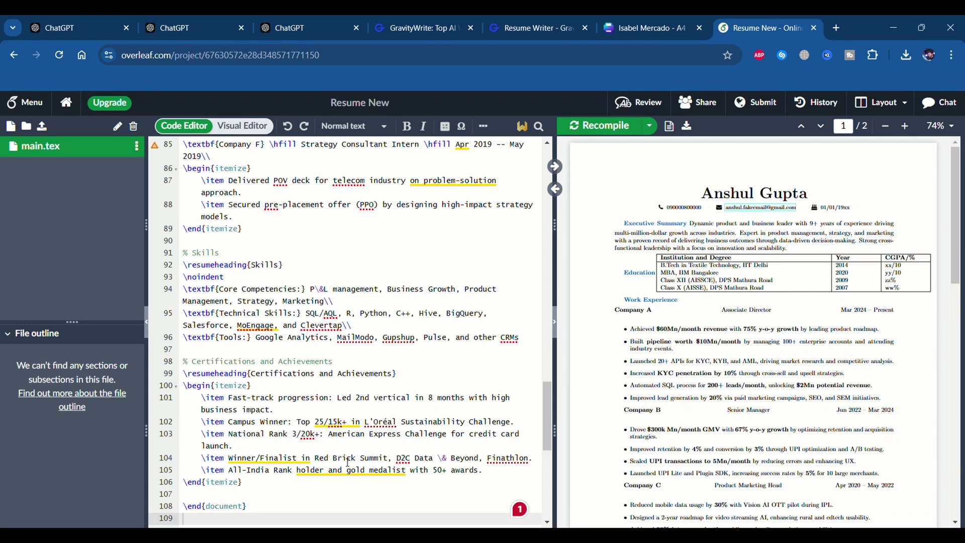
pyautogui.click(326, 471)
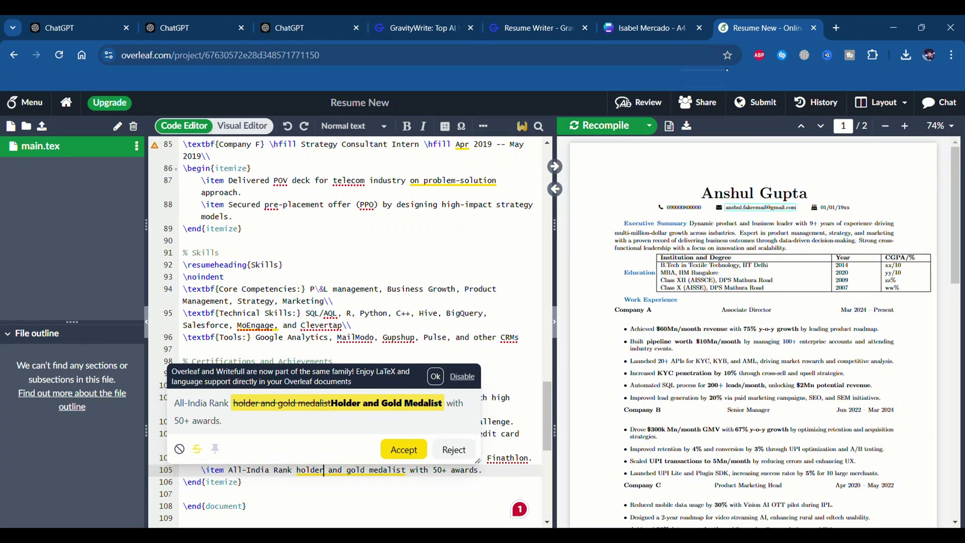
pyautogui.hotkey('ctrl', 't')
# Open JSON Editor Online and copy the JSON resume code from the ChatGPT chat
pyautogui.write('json')
pyautogui.press('Return')
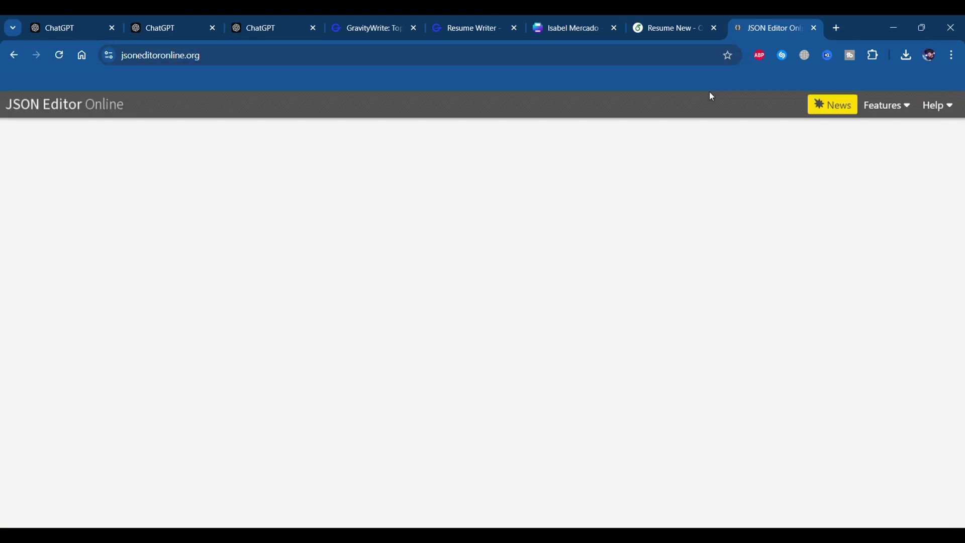
pyautogui.hotkey('ctrl', 'a')
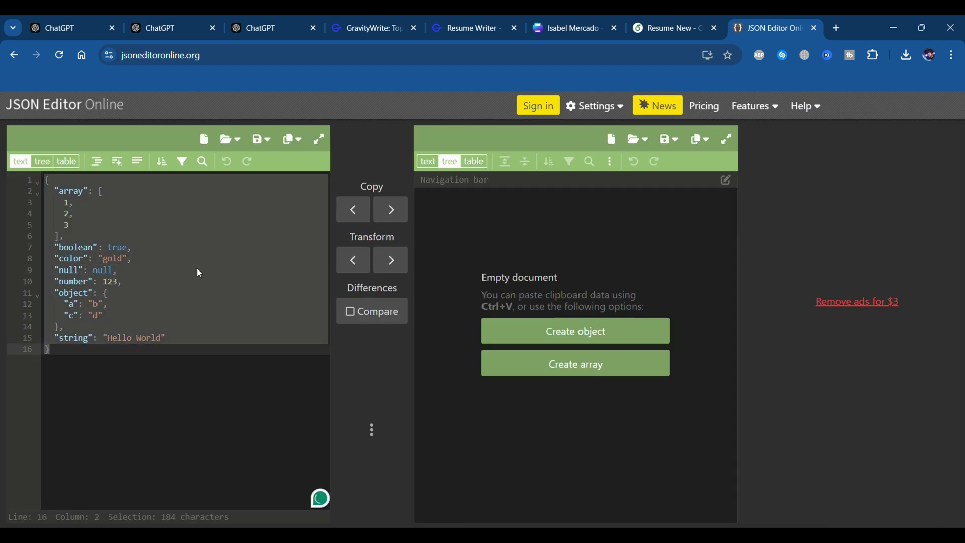
pyautogui.click(261, 24)
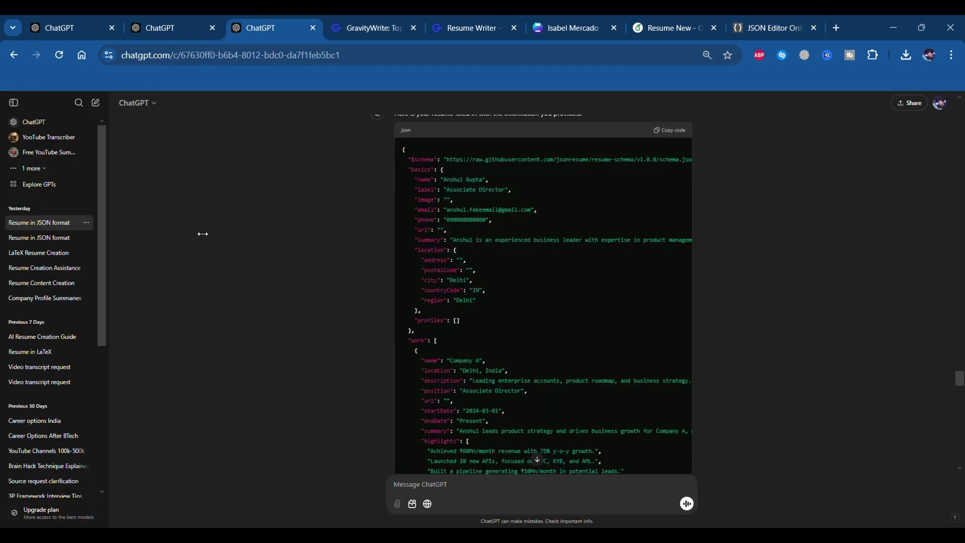
pyautogui.scroll(-1, 543, 297)
pyautogui.click(668, 124)
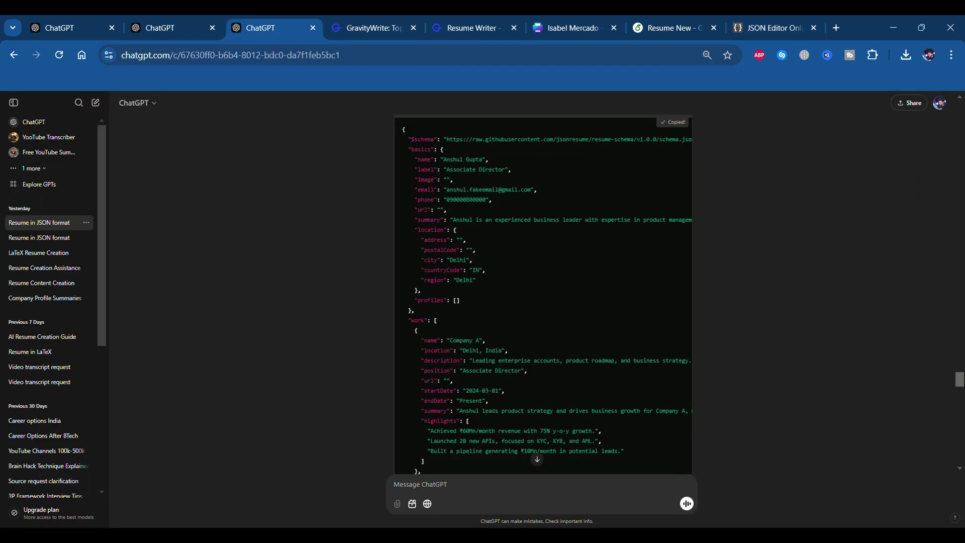
pyautogui.click(749, 28)
# Reload JSON Editor Online and paste the ChatGPT JSON resume over the sample document
pyautogui.click(654, 62)
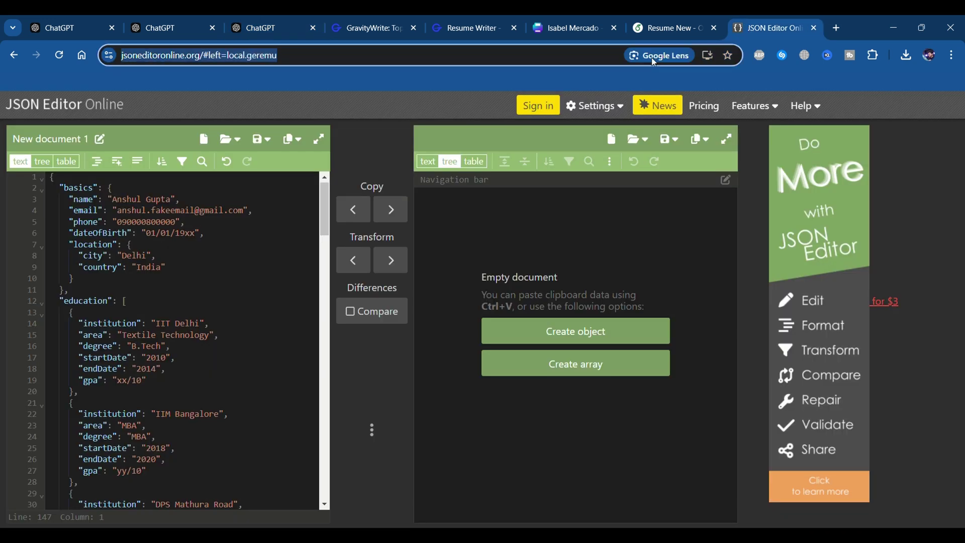
pyautogui.write('json')
pyautogui.press('Return')
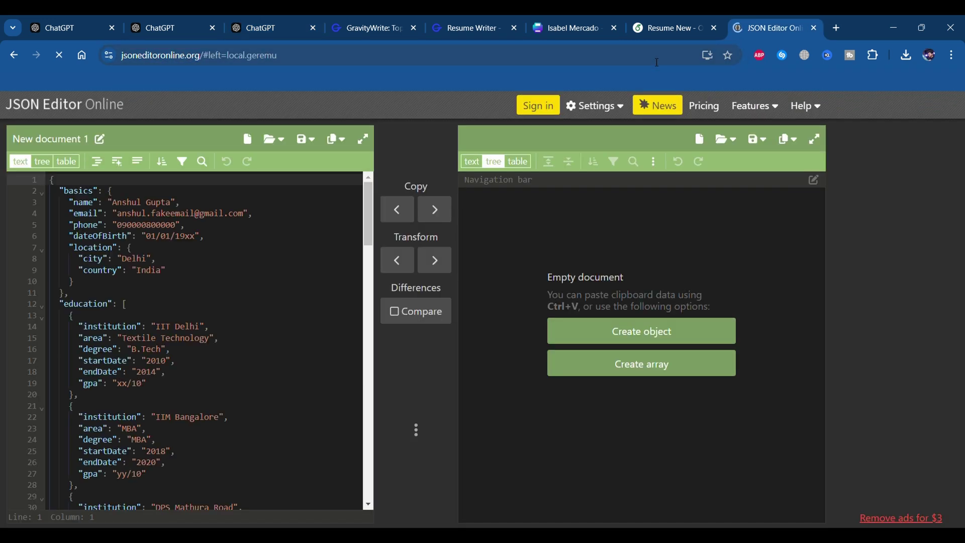
pyautogui.click(151, 226)
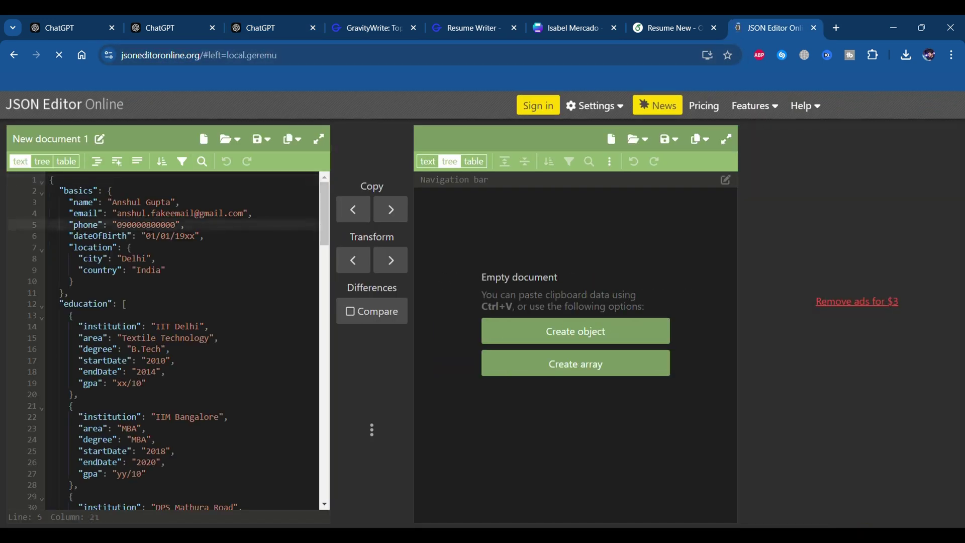
pyautogui.hotkey('ctrl', 'a')
pyautogui.hotkey('ctrl', 'v')
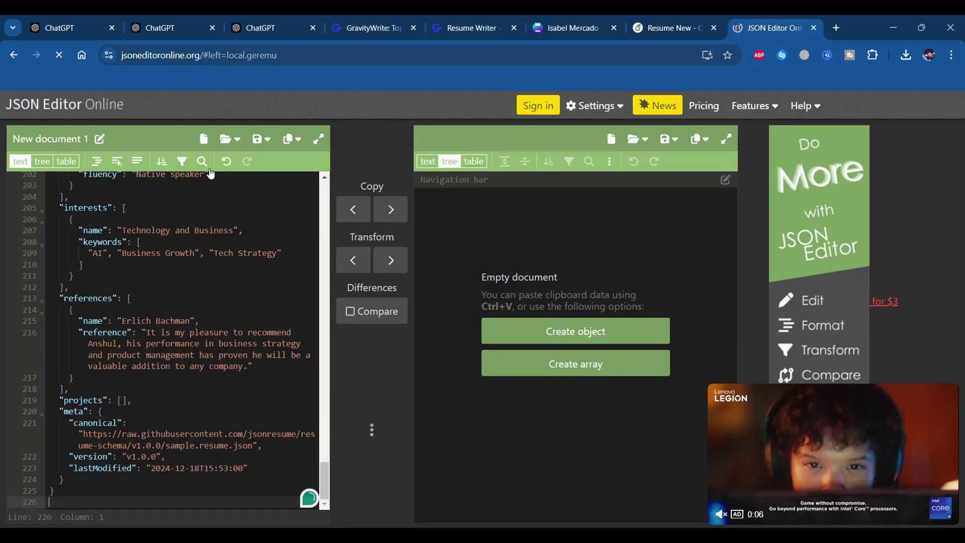
# Save the document to disk as sample.json.json
pyautogui.click(267, 142)
pyautogui.click(251, 190)
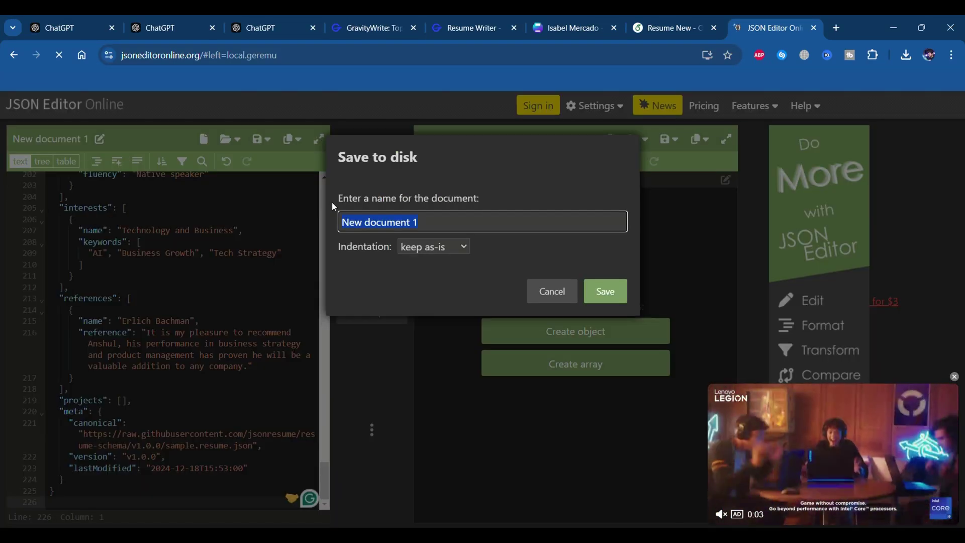
pyautogui.write('sample.json.json')
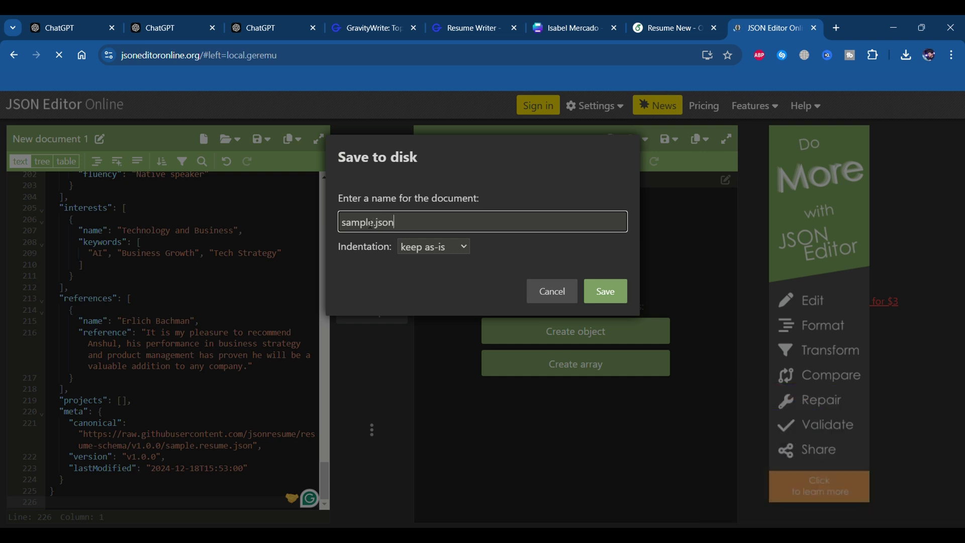
pyautogui.click(604, 293)
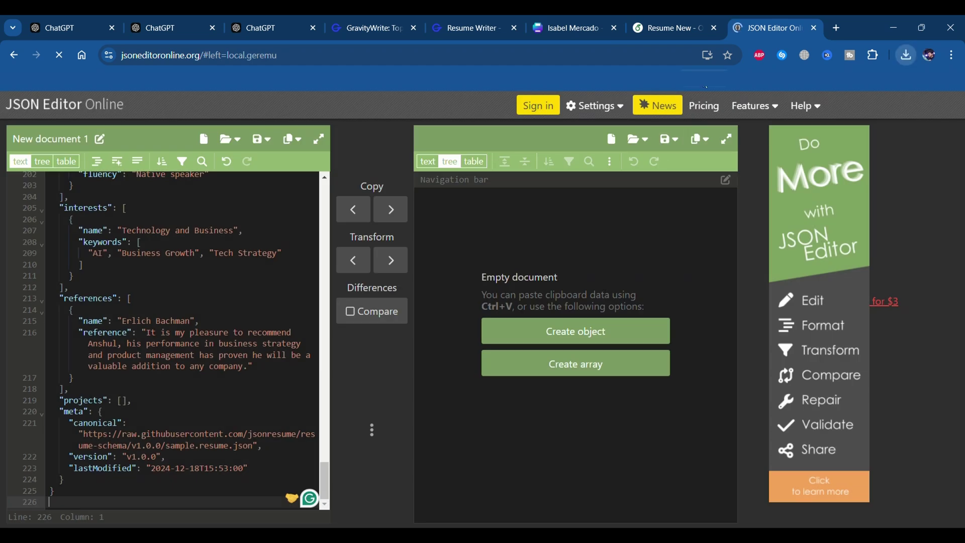
pyautogui.click(660, 58)
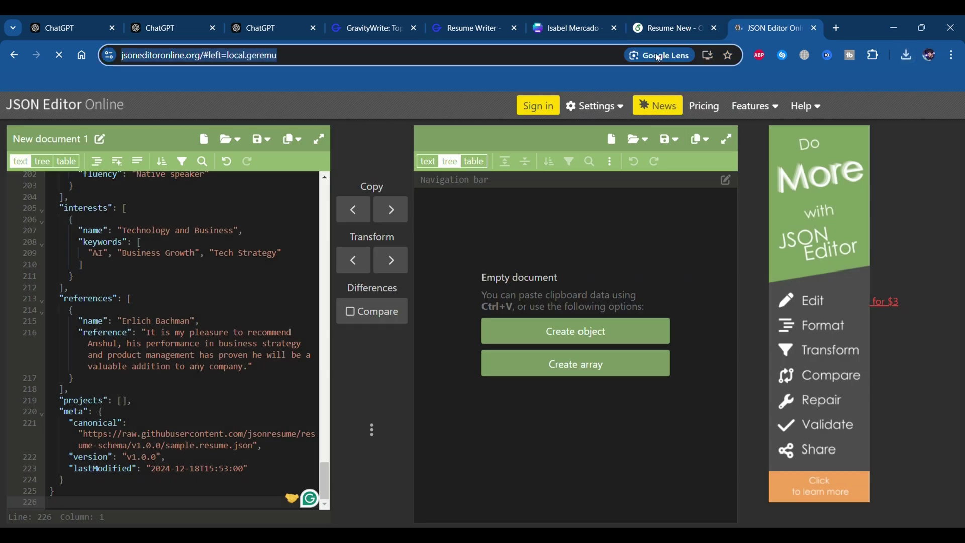
# Search Google for 'reactive resume' and go from rxresu.me to the resumes dashboard
pyautogui.write('reactive resume')
pyautogui.press('Return')
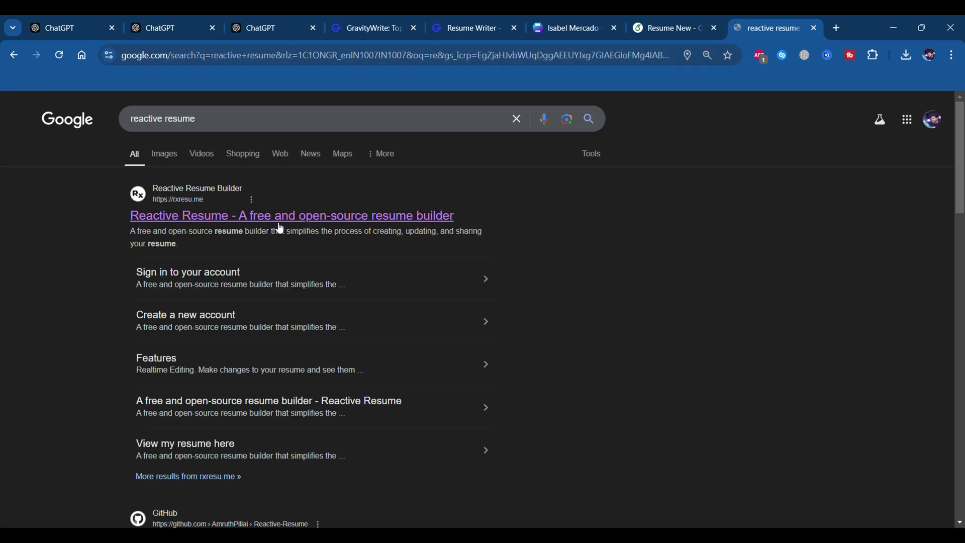
pyautogui.click(277, 226)
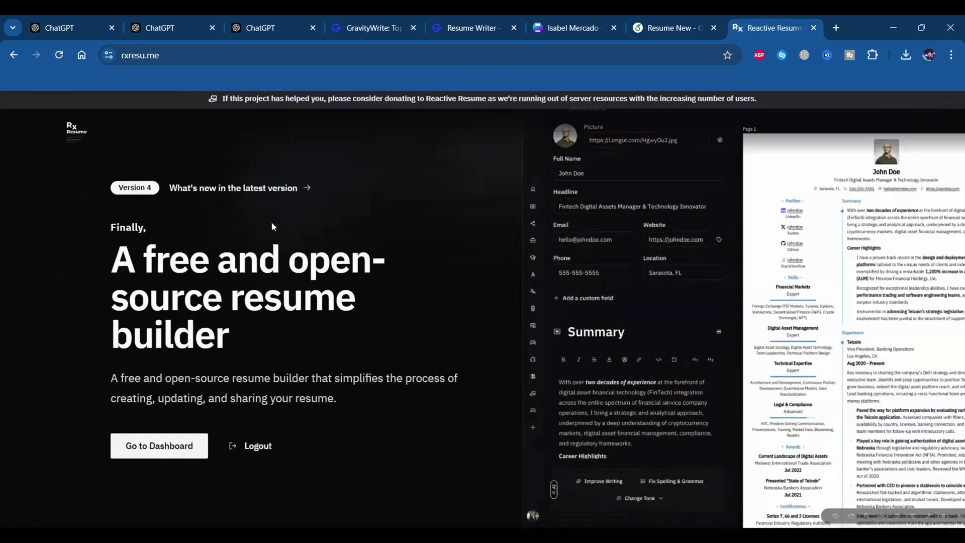
pyautogui.click(167, 453)
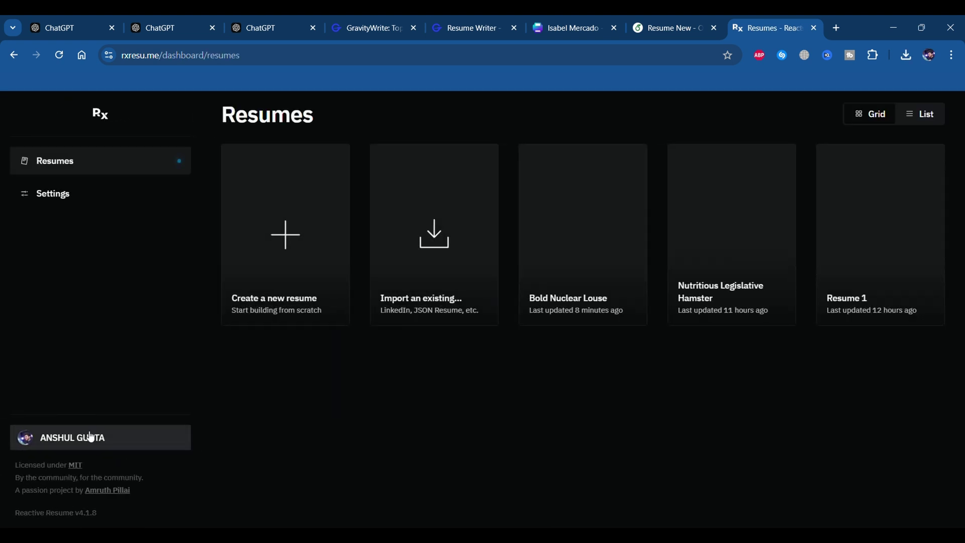
pyautogui.click(90, 438)
pyautogui.click(319, 393)
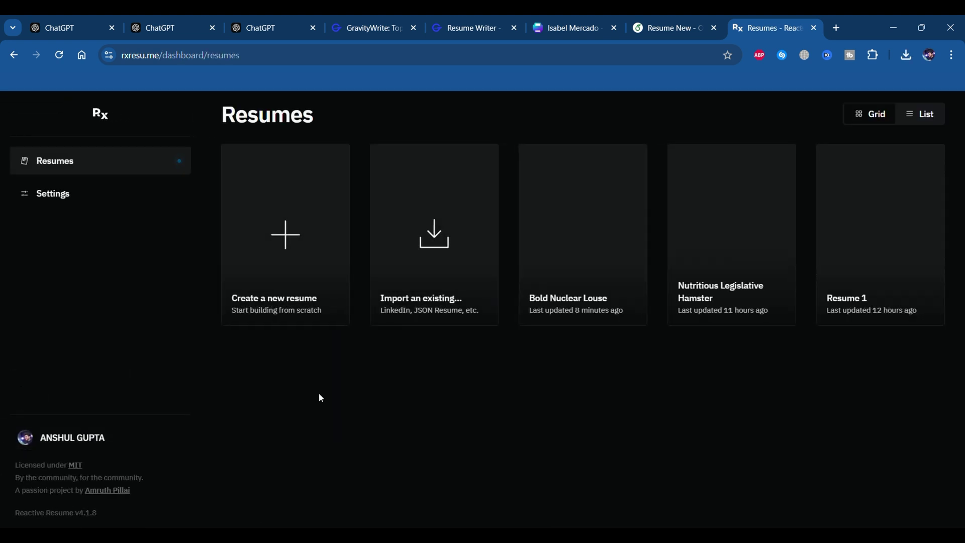
# Import sample_resume.json as a JSON Resume, validate it, and add it as Causal Obedient Ladybug
pyautogui.click(416, 240)
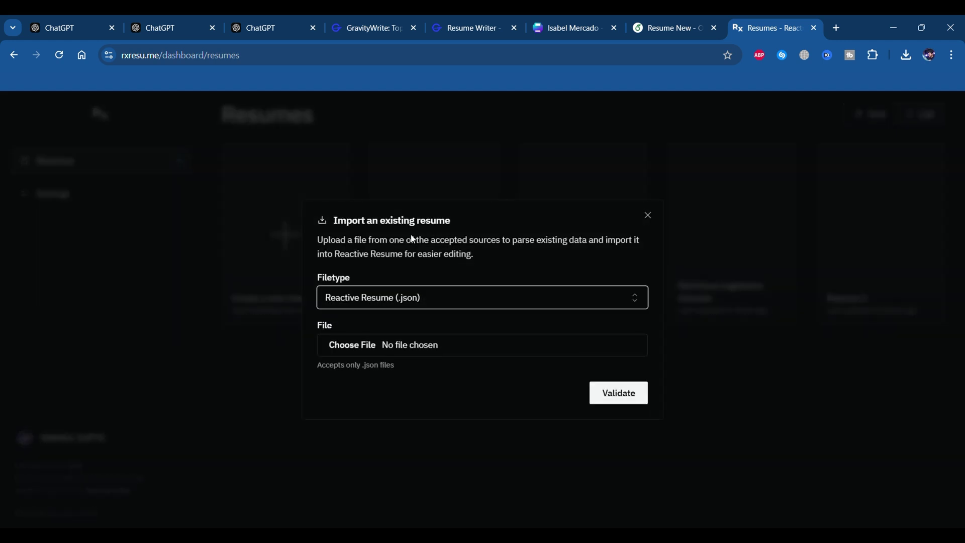
pyautogui.click(435, 304)
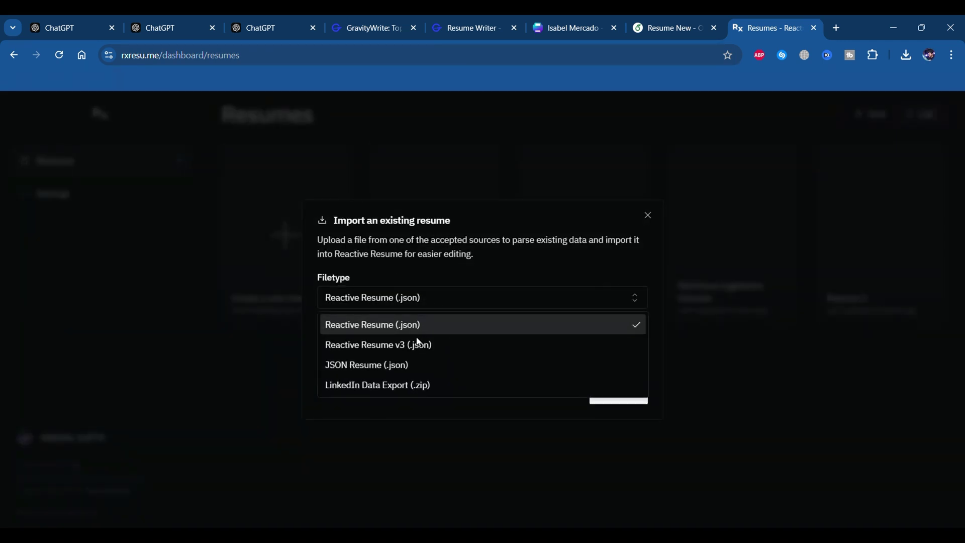
pyautogui.click(394, 375)
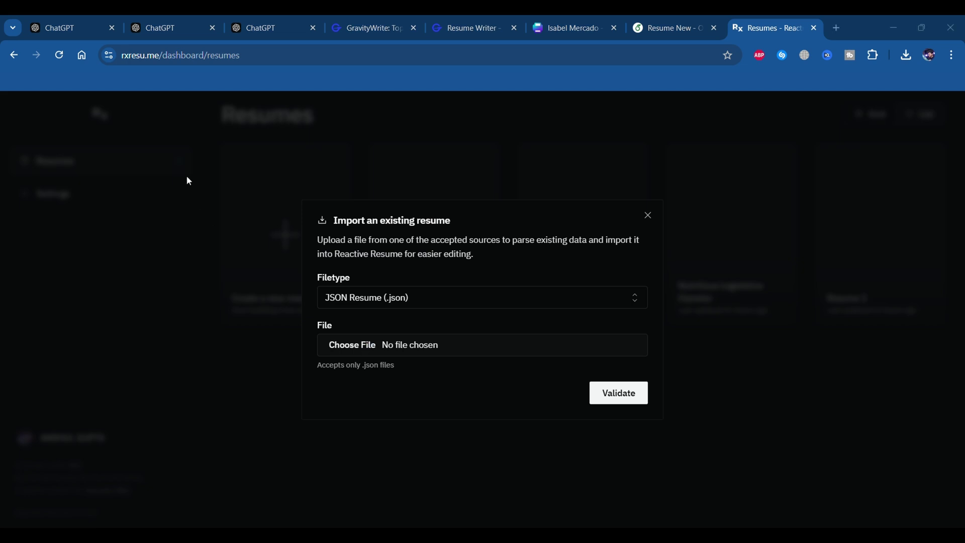
pyautogui.doubleClick(158, 152)
pyautogui.click(623, 394)
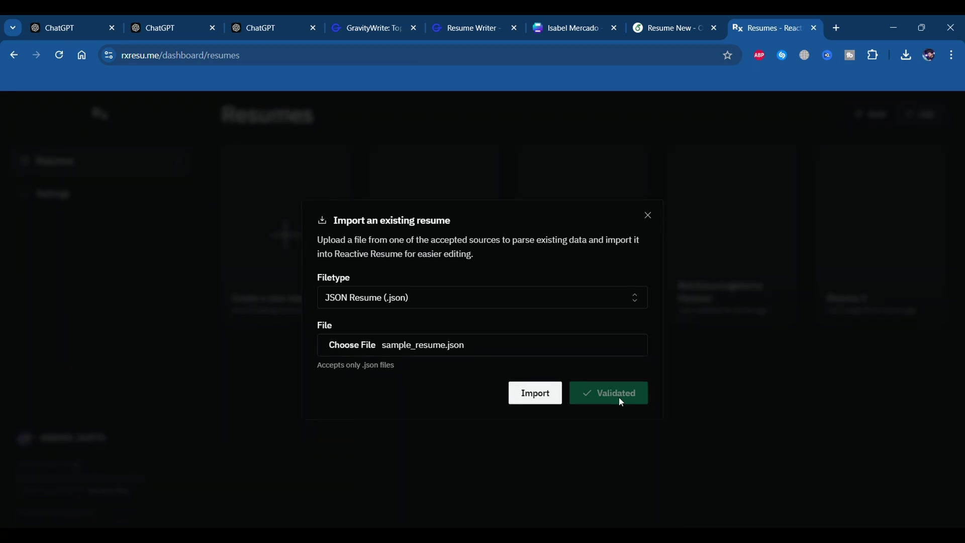
pyautogui.click(553, 400)
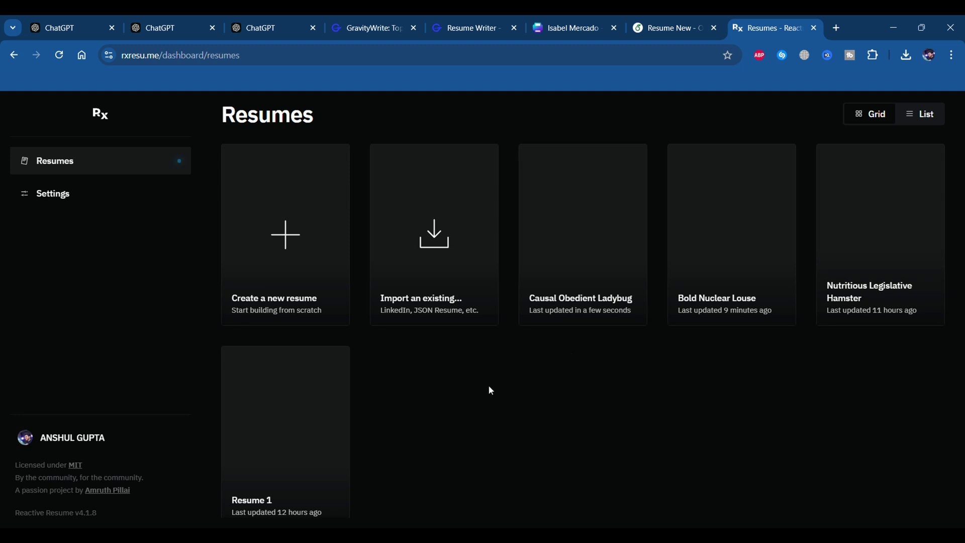
pyautogui.scroll(-1, 491, 391)
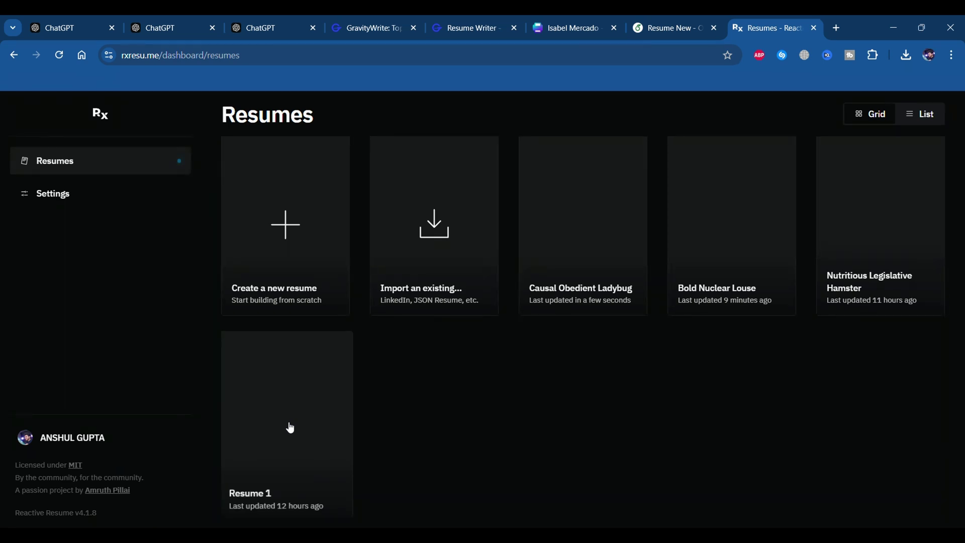
# Open Causal Obedient Ladybug and try Chikorita, Ditto and Glalie templates, settling on Bronzor
pyautogui.click(526, 300)
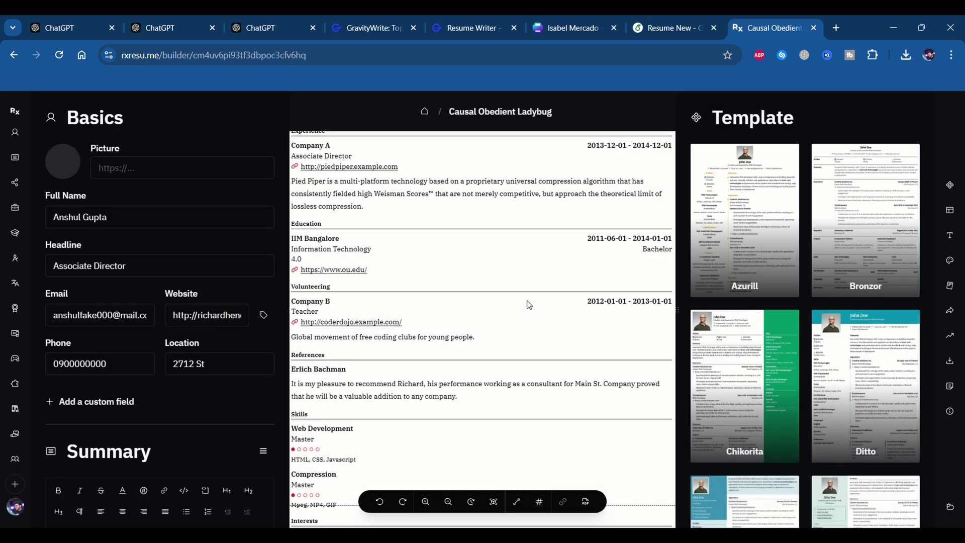
pyautogui.click(762, 369)
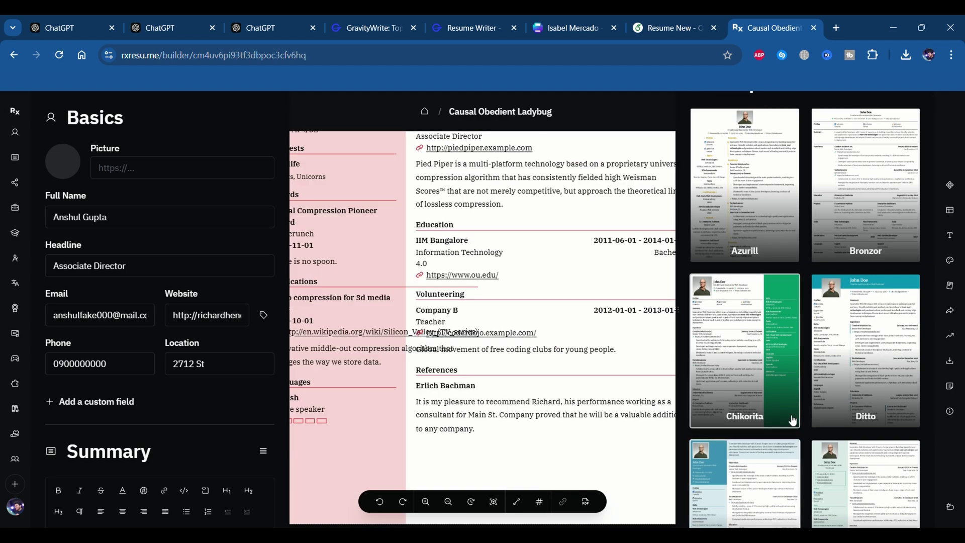
pyautogui.click(862, 390)
pyautogui.scroll(-2, 863, 389)
pyautogui.click(863, 388)
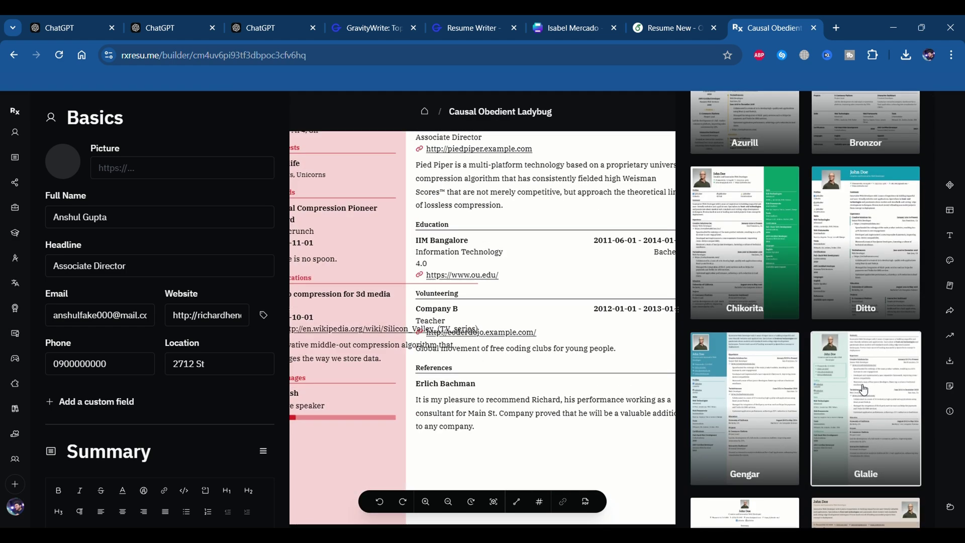
pyautogui.scroll(-2, 863, 388)
pyautogui.click(777, 454)
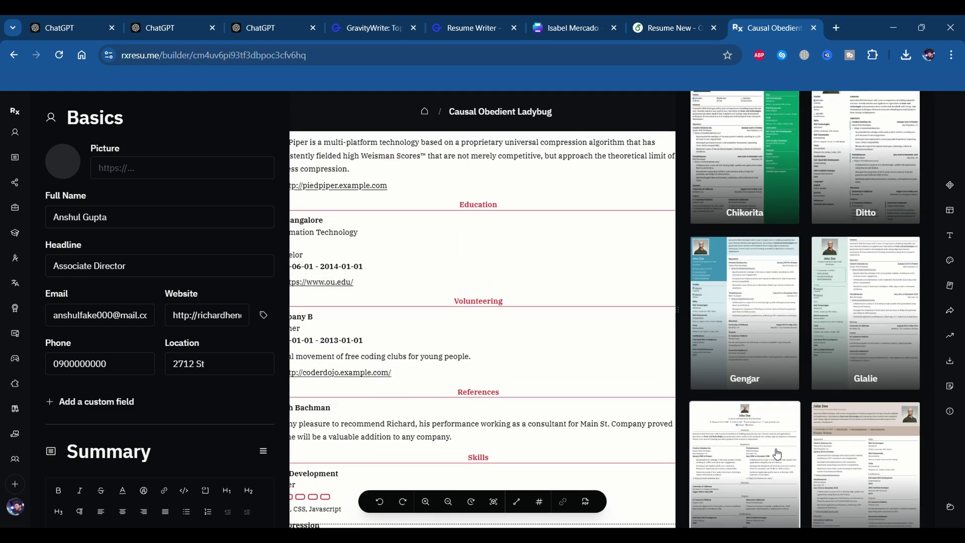
pyautogui.scroll(5, 777, 454)
pyautogui.click(865, 221)
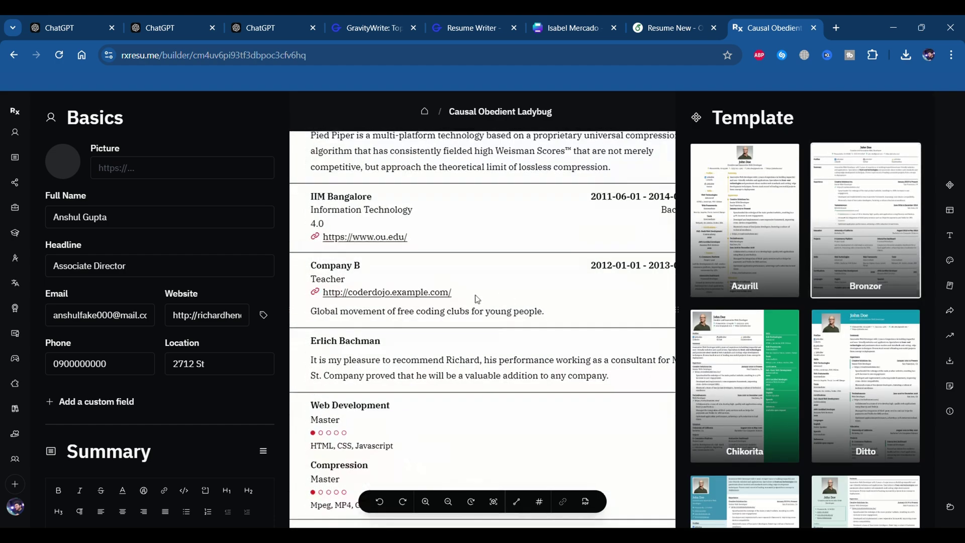
# Export the Bronzor-styled resume as a PDF
pyautogui.scroll(-5, 476, 299)
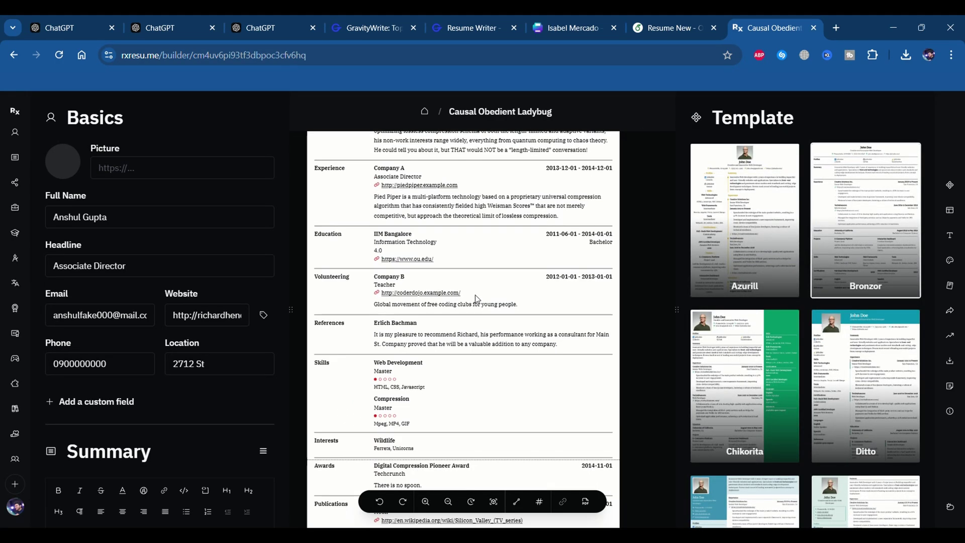
pyautogui.scroll(2, 475, 294)
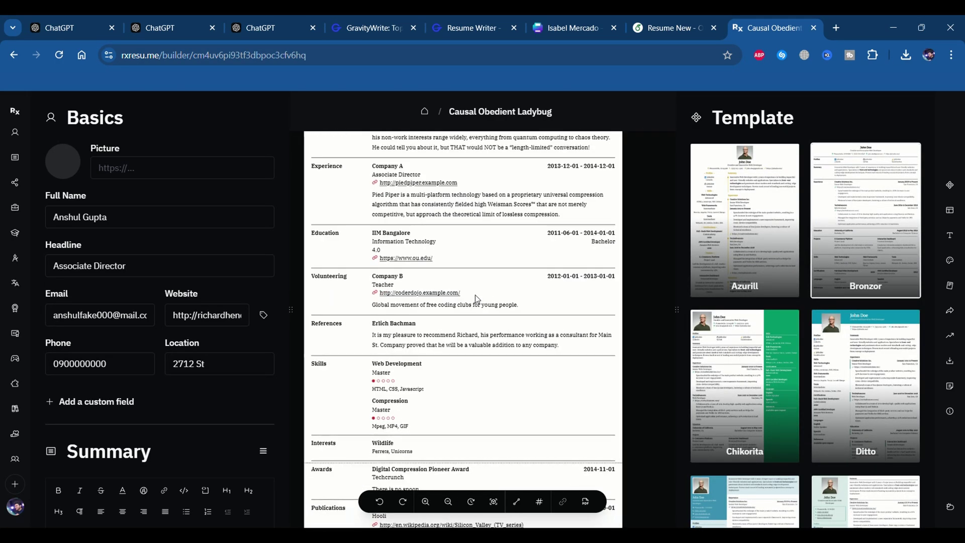
pyautogui.scroll(-3, 482, 262)
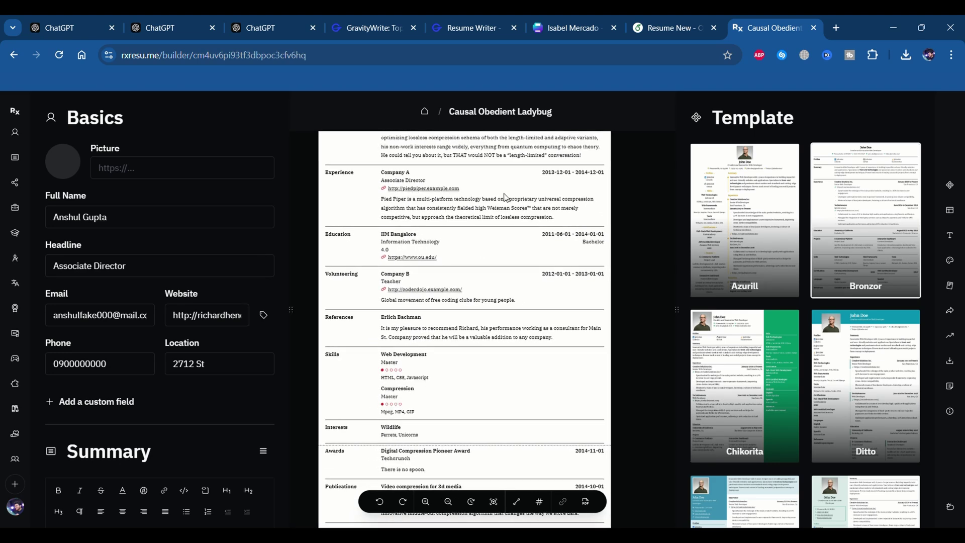
pyautogui.click(585, 502)
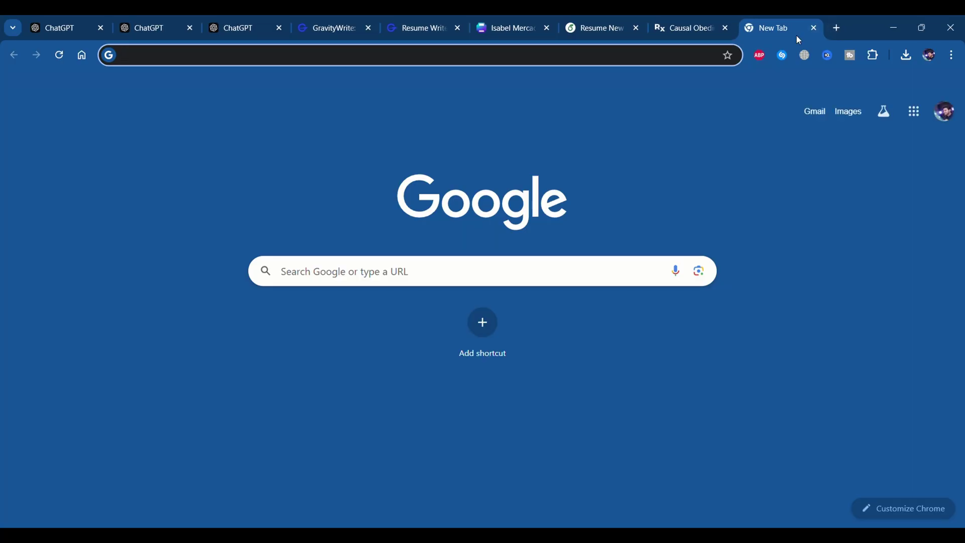
# Search for 'ATS Scanner' and open the Resume Worded resume scanner upload page
pyautogui.write('ATS')
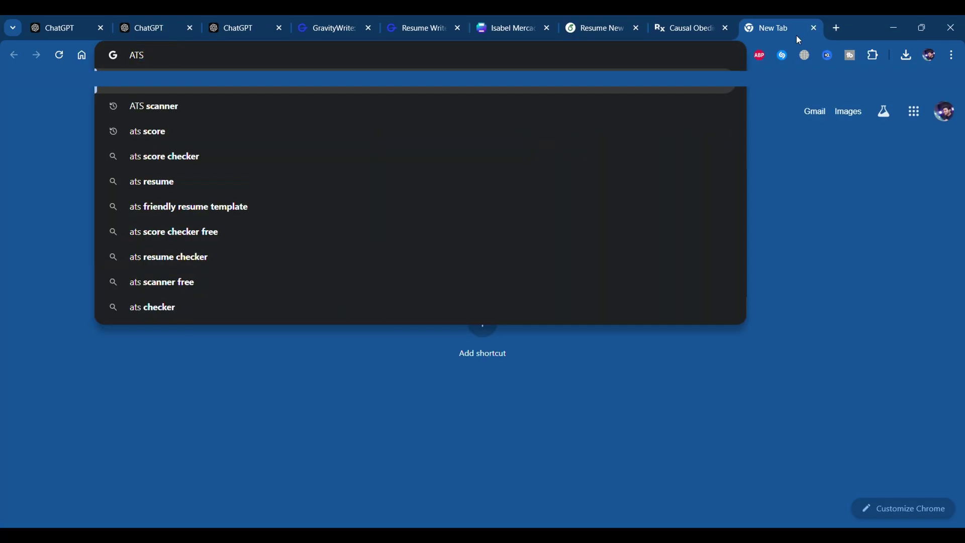
pyautogui.write(' Sca')
pyautogui.press('Return')
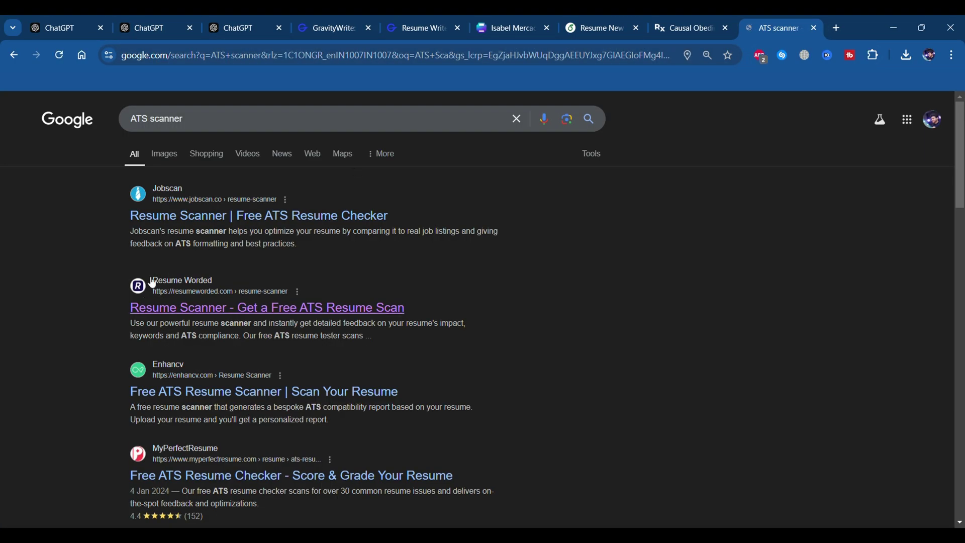
pyautogui.click(346, 309)
pyautogui.moveTo(731, 104)
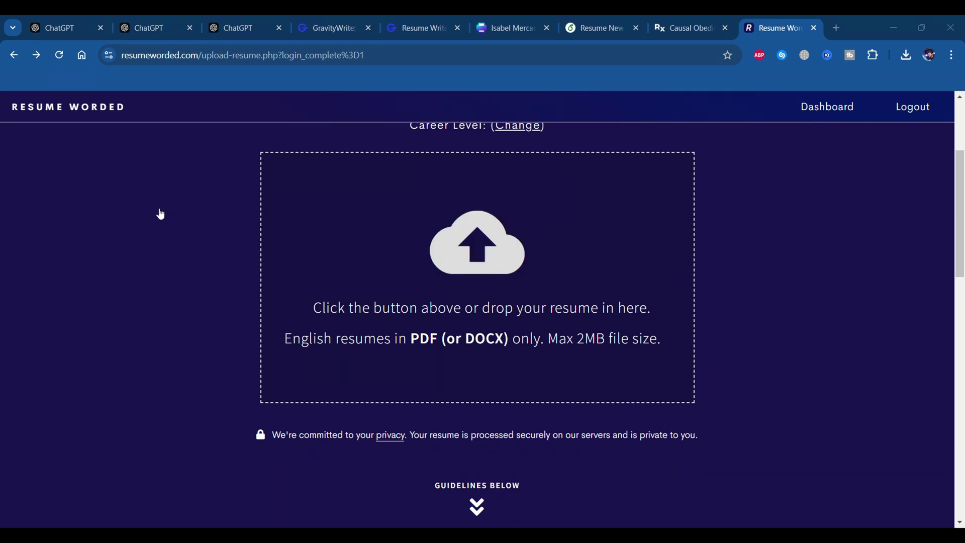
# Upload the Canva resume PDF, review its 10/100 score, and return to the upload page
pyautogui.moveTo(161, 214); pyautogui.dragTo(481, 322)
pyautogui.scroll(-2, 491, 395)
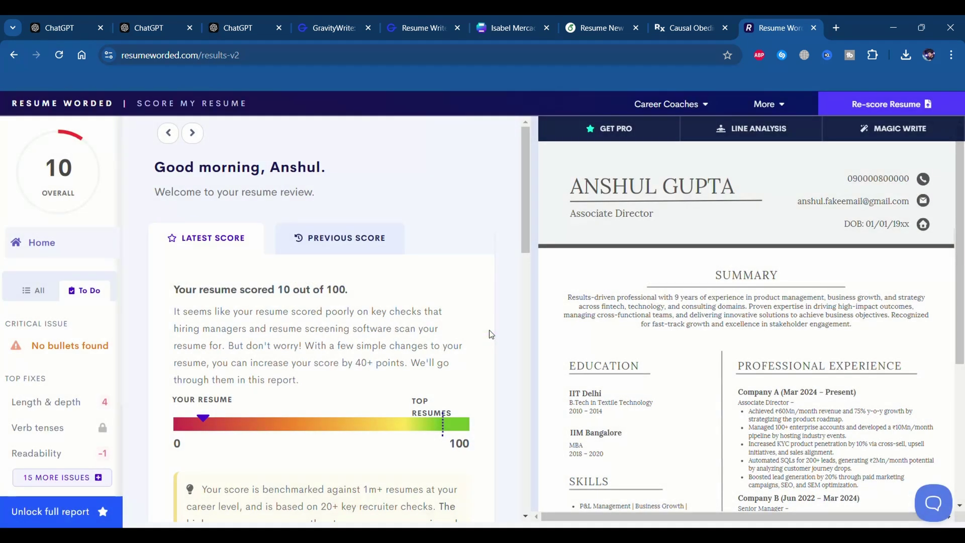
pyautogui.click(13, 56)
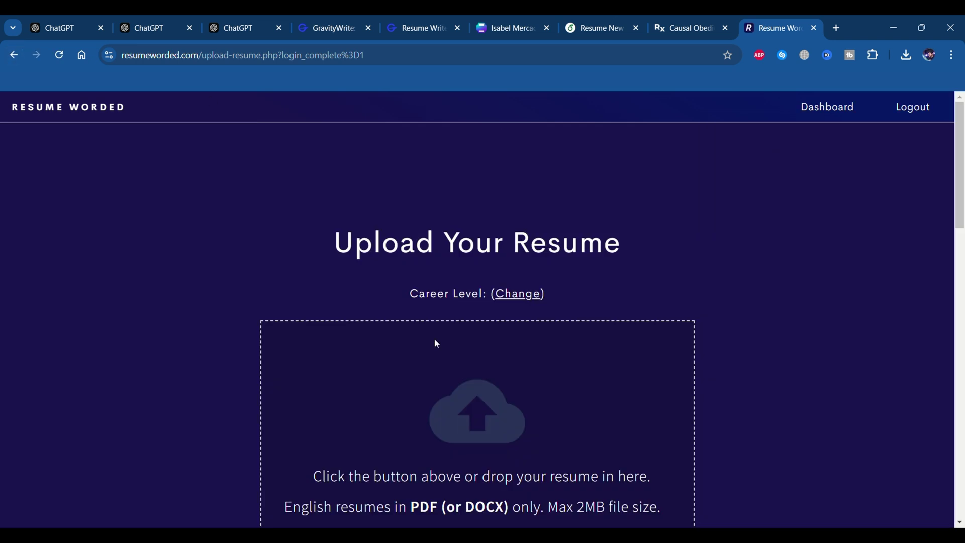
# Upload the LaTeX resume PDF and scroll through its 55/100 result
pyautogui.click(462, 386)
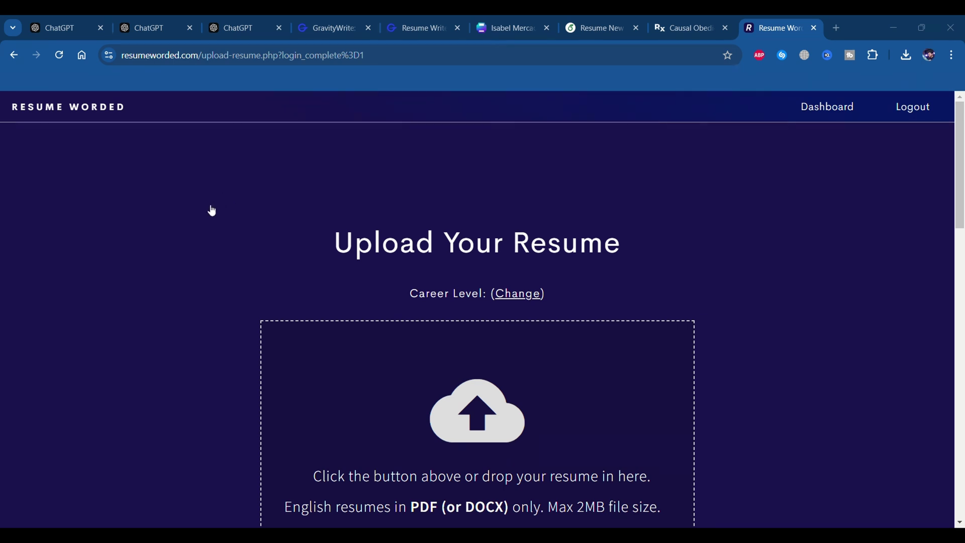
pyautogui.scroll(-2, 394, 278)
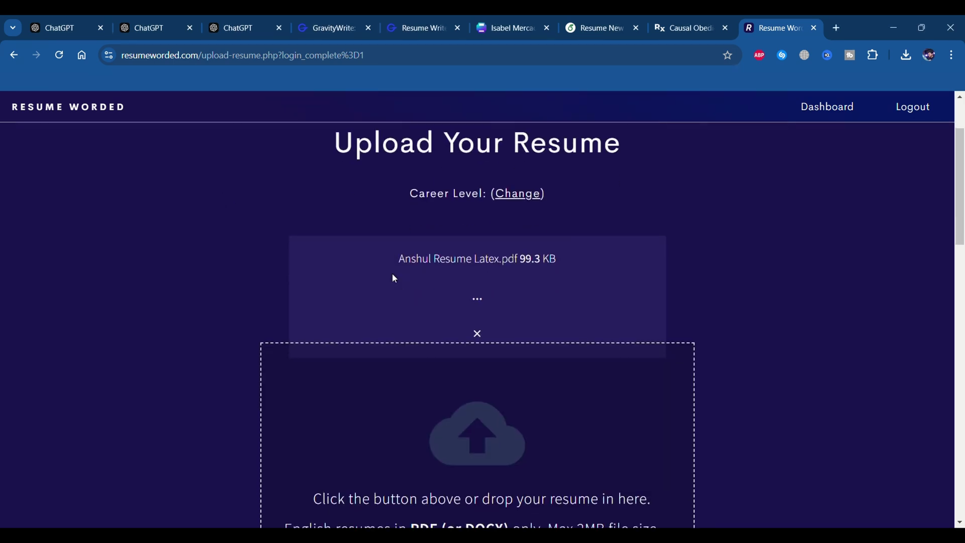
pyautogui.scroll(-1, 395, 278)
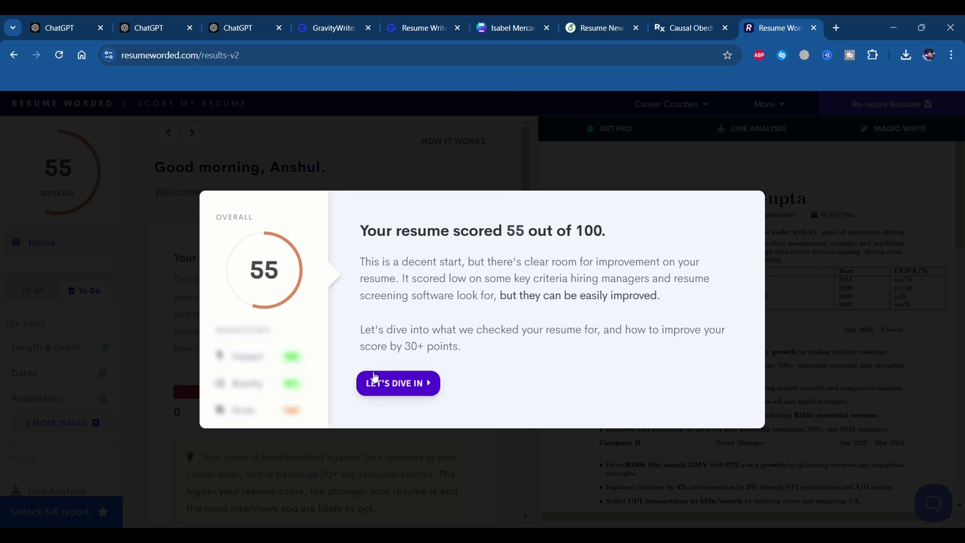
# Step through the score walkthrough, generate a sample bullet rewrite, then close the Magic Write modal
pyautogui.click(385, 384)
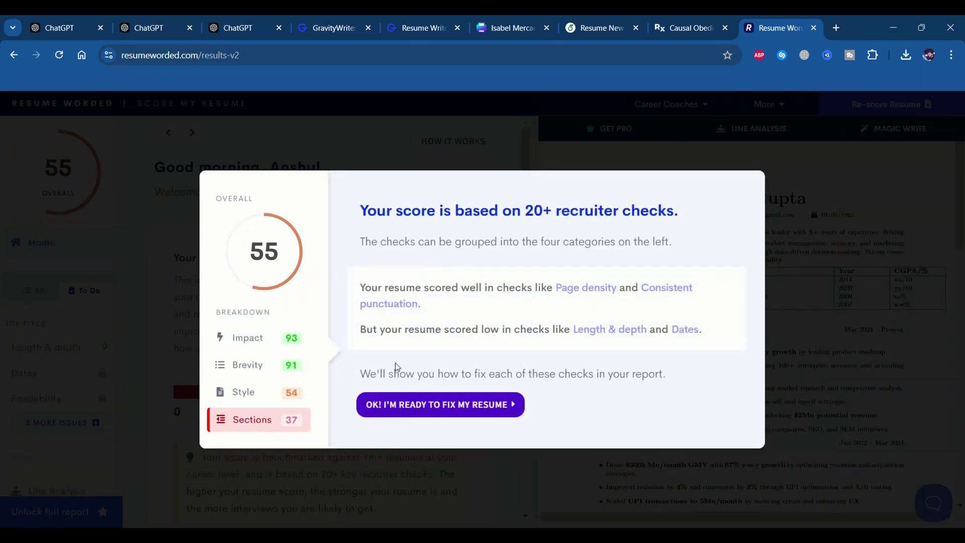
pyautogui.click(400, 403)
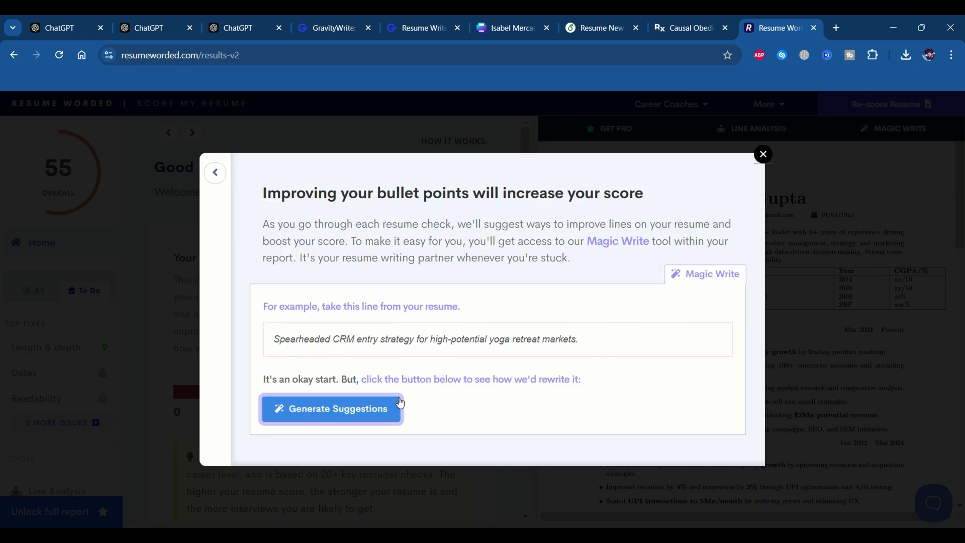
pyautogui.click(345, 406)
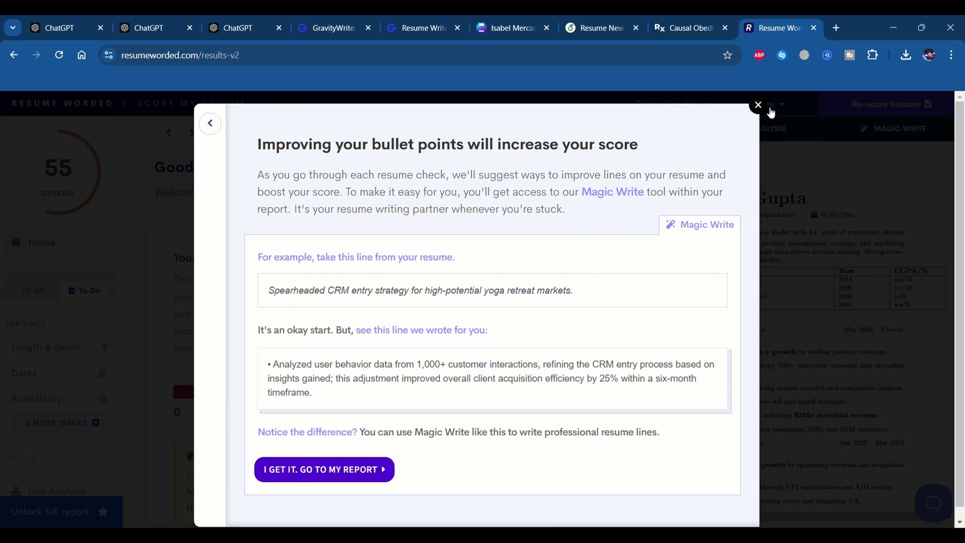
pyautogui.click(770, 108)
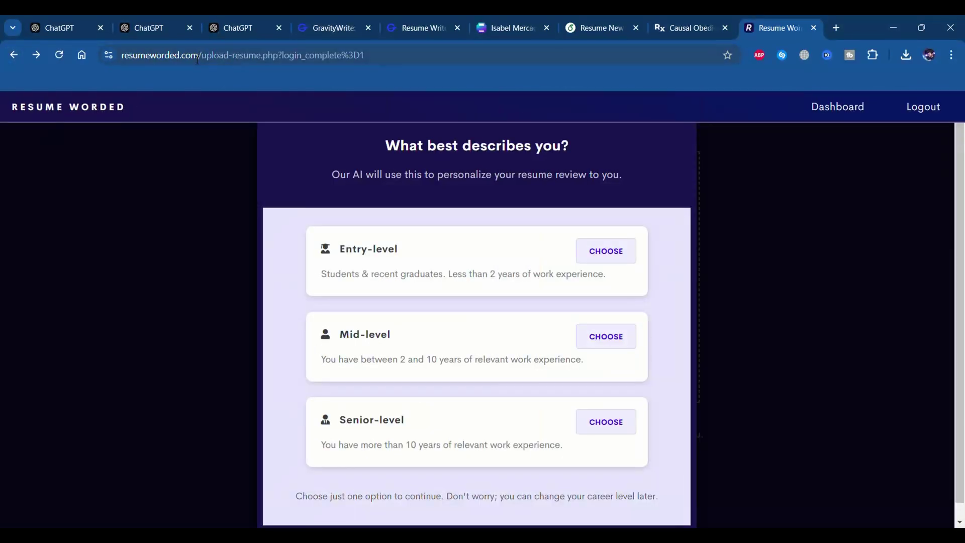
# Reload the resumeworded.com/upload-resume page
pyautogui.click(188, 61)
pyautogui.press('Return')
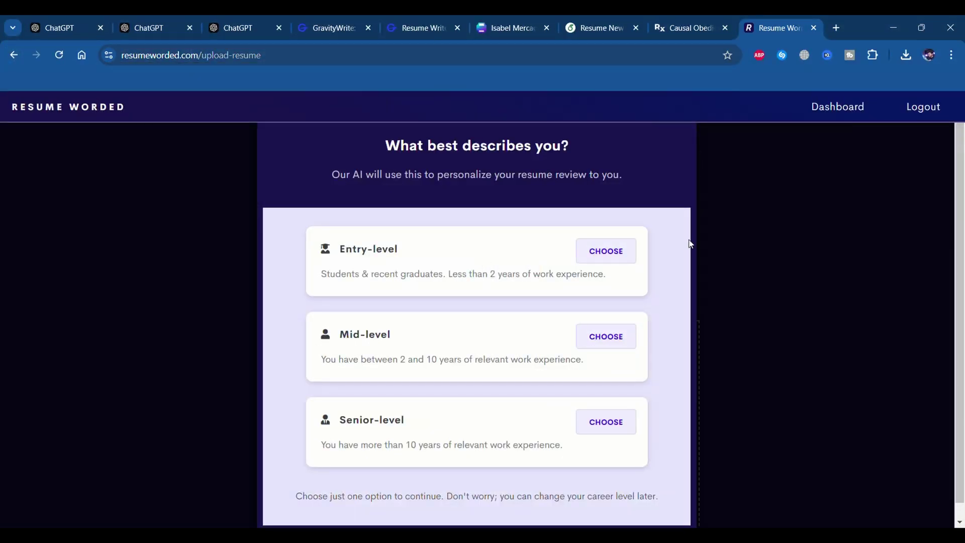